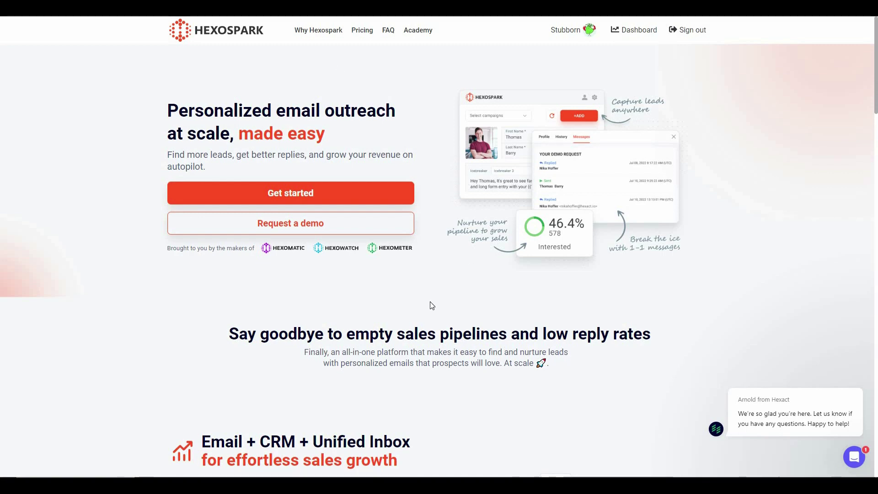
Examine the Hexospark homepage's feature sections, from the unified inbox and LinkedIn leads to personalization and automated follow-ups.
scroll(316, 307, "down", 4)
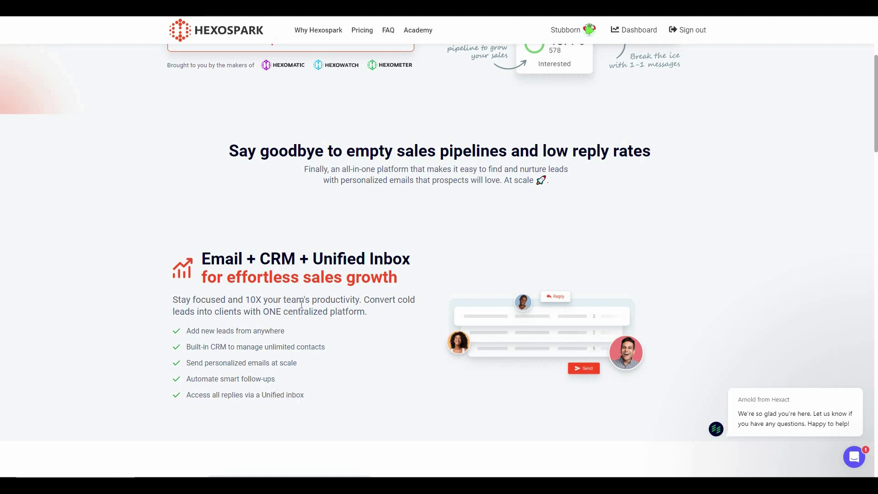
scroll(605, 292, "down", 5)
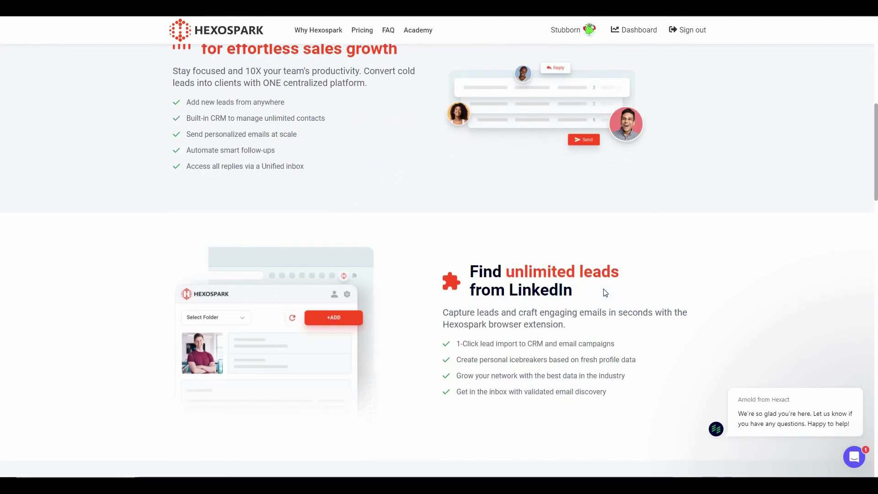
scroll(320, 298, "down", 5)
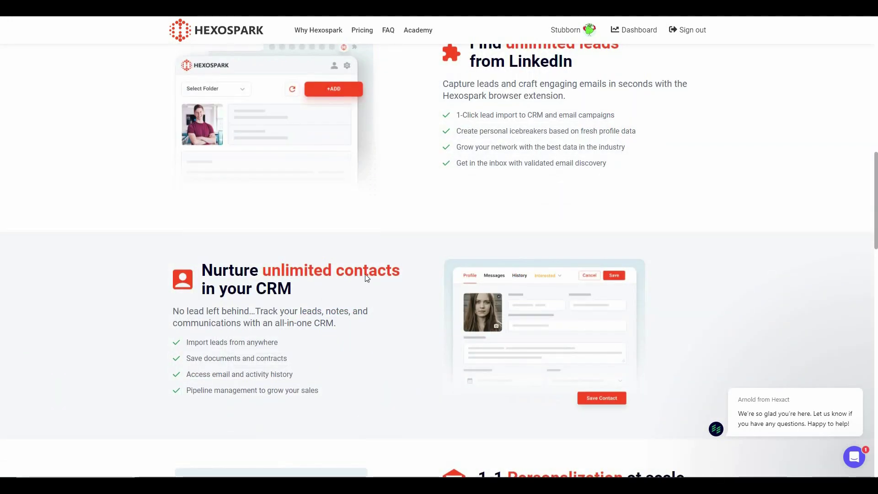
scroll(361, 284, "down", 2)
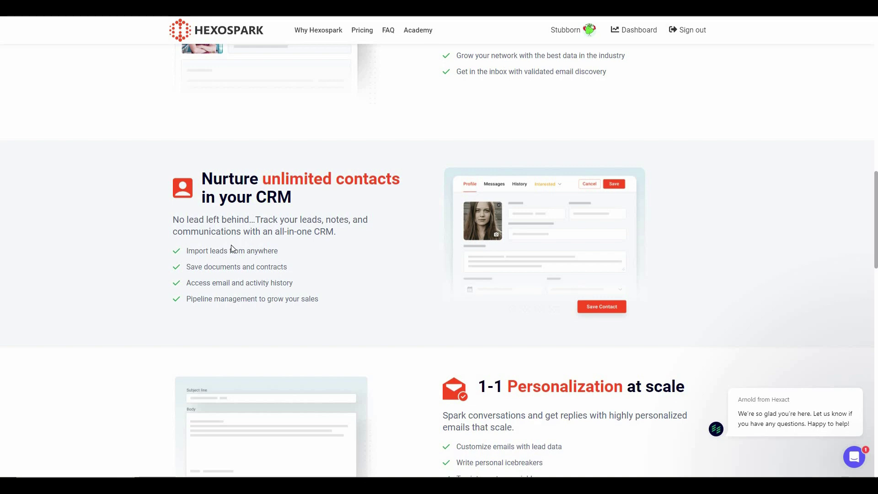
scroll(649, 232, "down", 5)
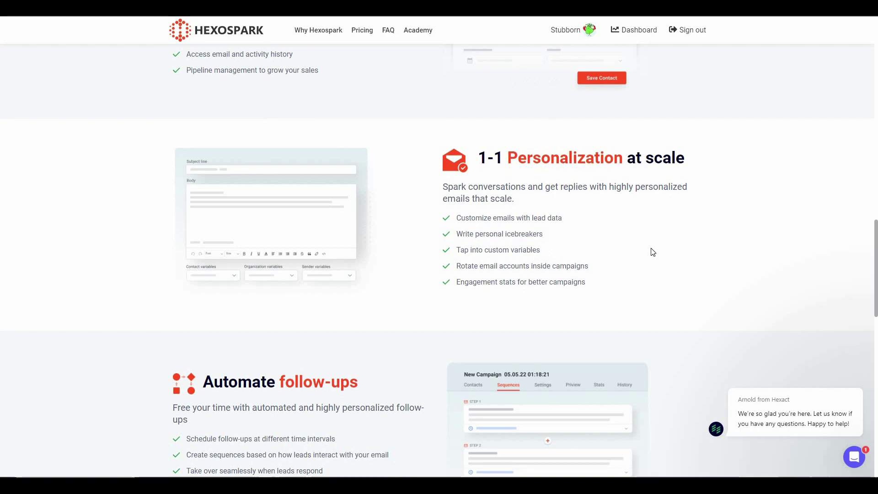
scroll(313, 219, "down", 4)
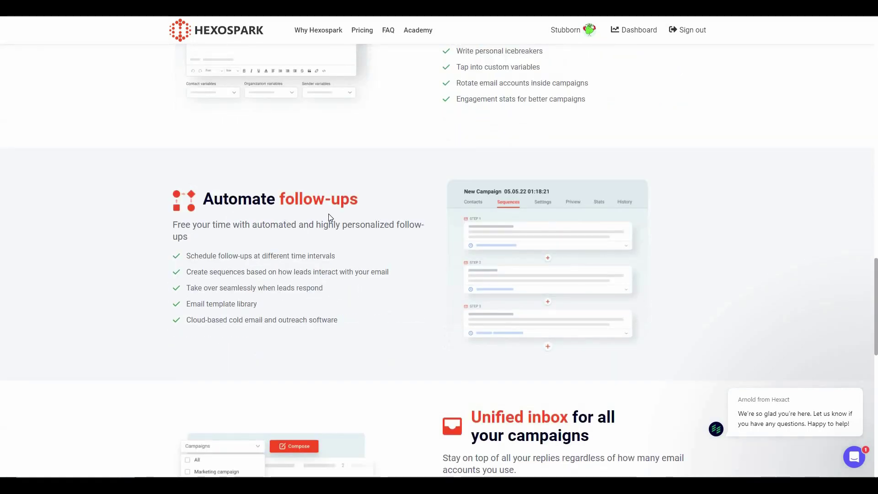
scroll(665, 270, "down", 4)
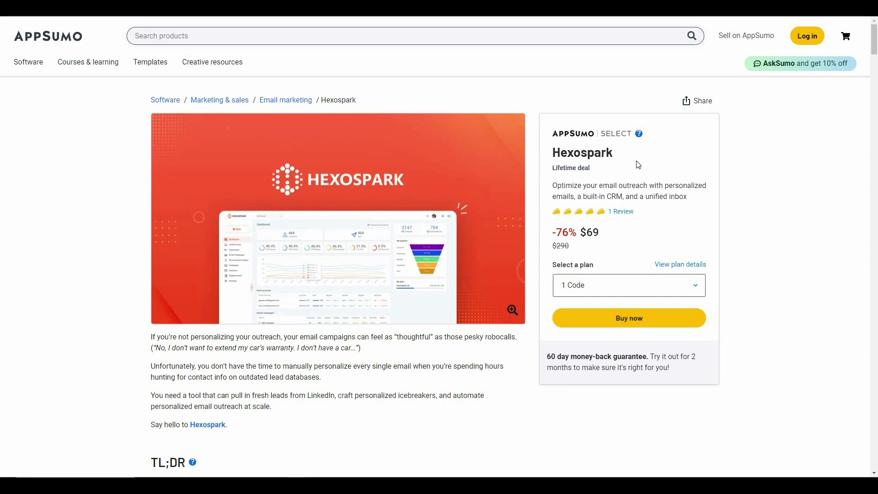
Review the Hexospark lifetime deal on AppSumo, covering its overview, the features included in all plans and the plan comparison.
key("ctrl+m")
scroll(298, 315, "down", 7)
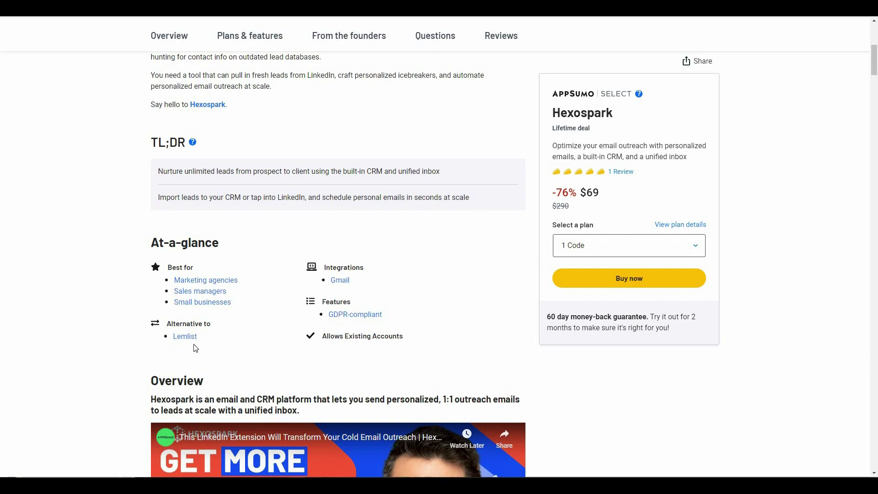
scroll(197, 343, "down", 20)
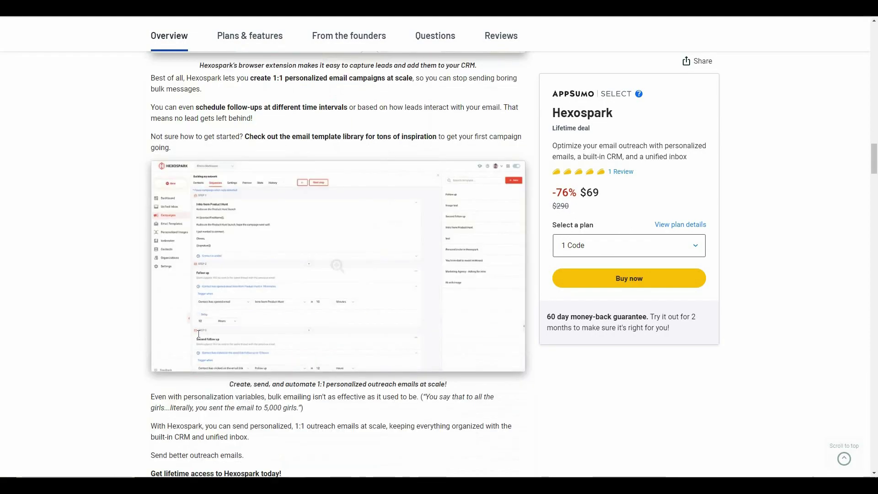
scroll(227, 276, "down", 12)
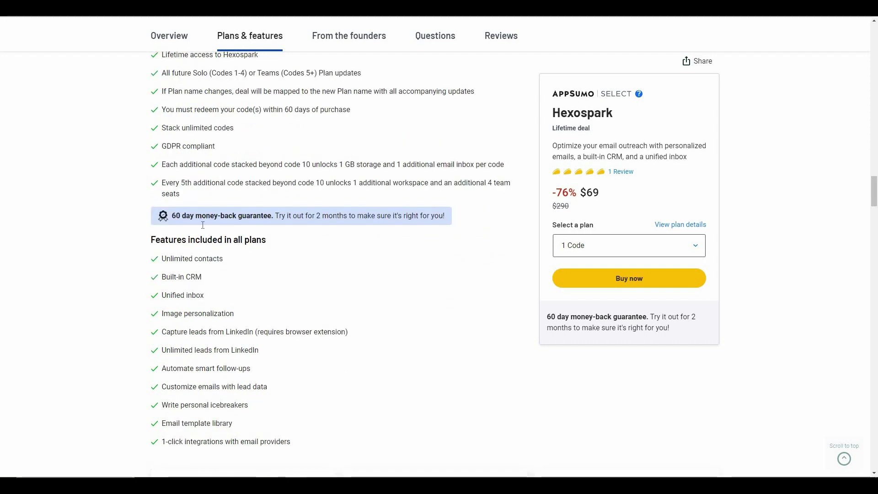
scroll(196, 217, "down", 2)
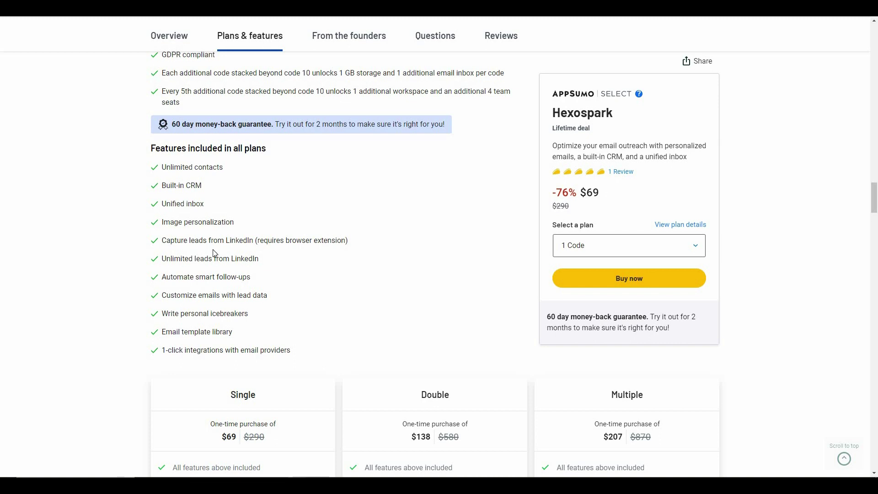
double_click(171, 259)
key("ctrl+m")
scroll(281, 313, "down", 4)
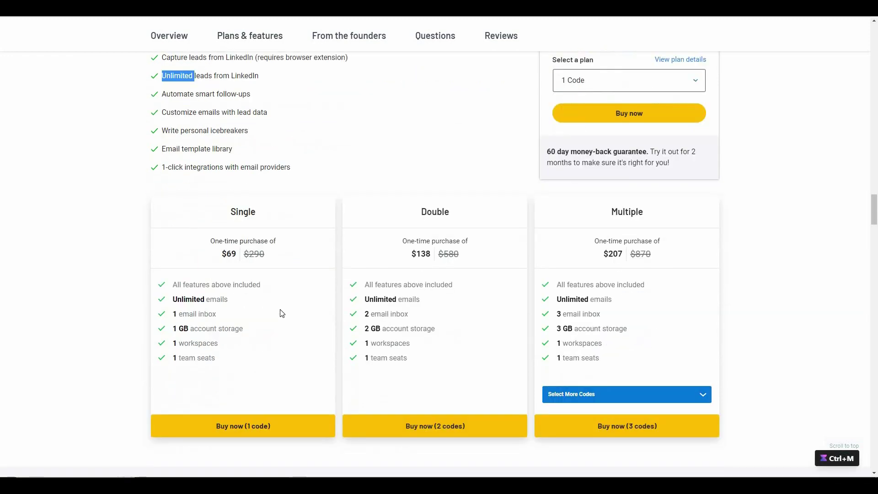
left_click(282, 313)
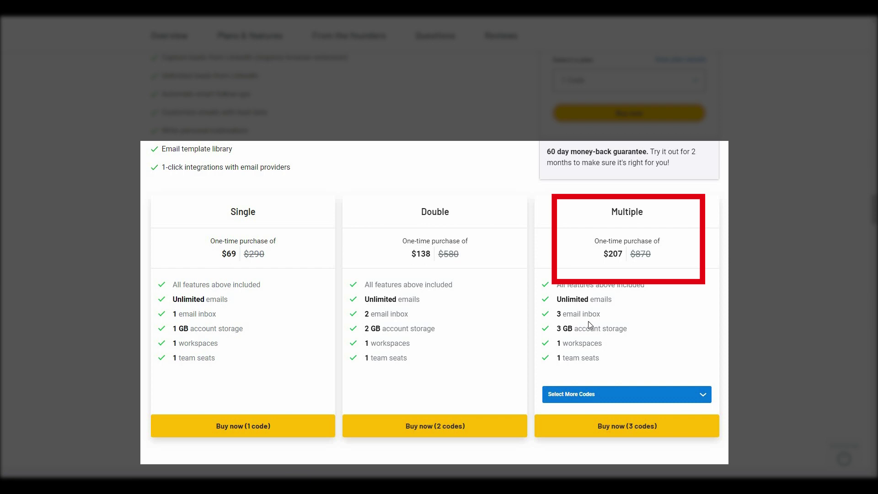
Choose 10 Codes for the Multiple plan on AppSumo, and view annual billing on Hexospark's own pricing page.
scroll(613, 350, "down", 1)
left_click(606, 351)
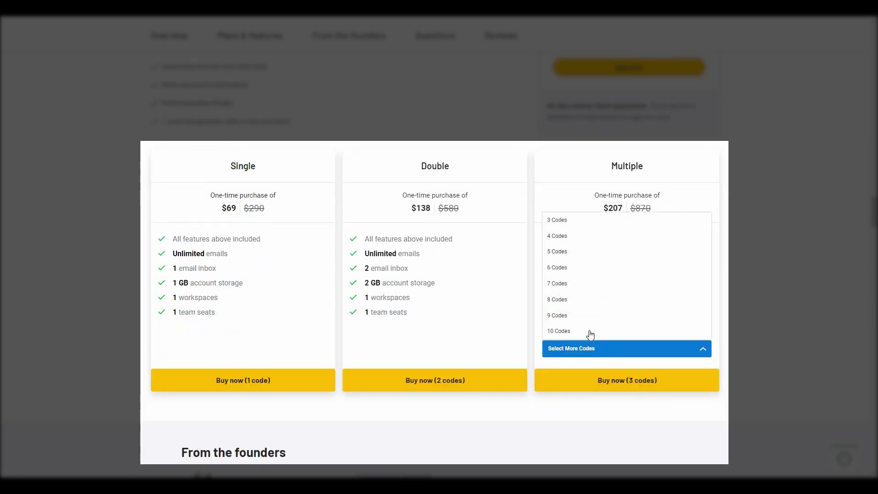
left_click(592, 330)
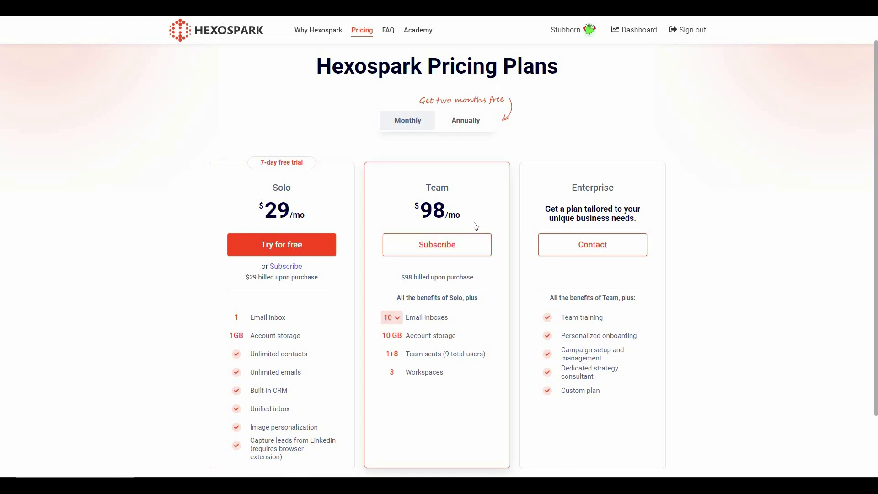
left_click(467, 119)
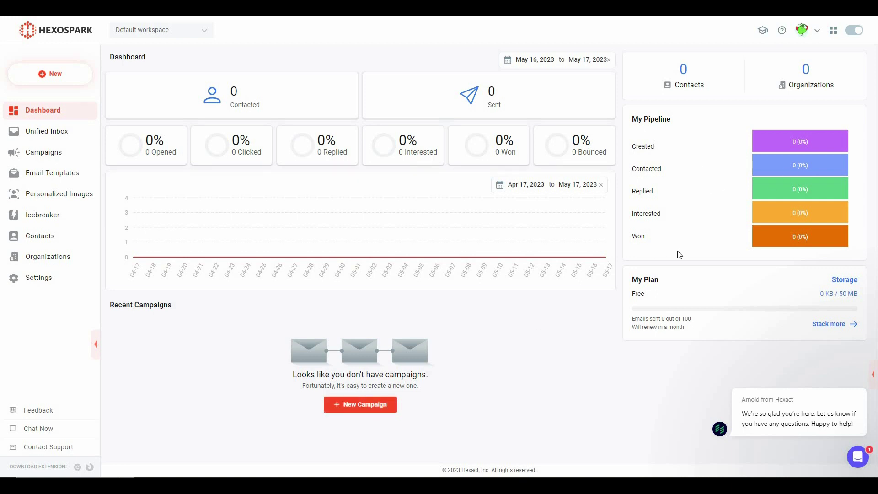
View the Unified Inbox, and check in the settings which sign-in options exist for adding an email account.
left_click(58, 135)
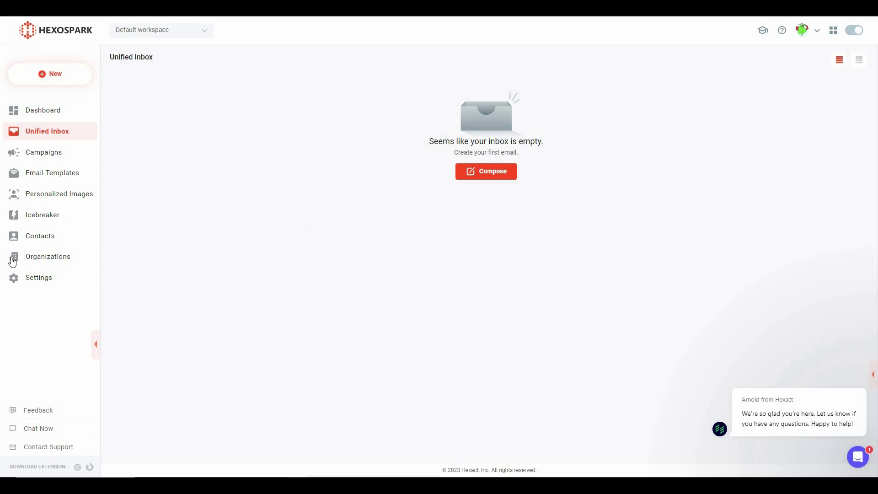
left_click(46, 283)
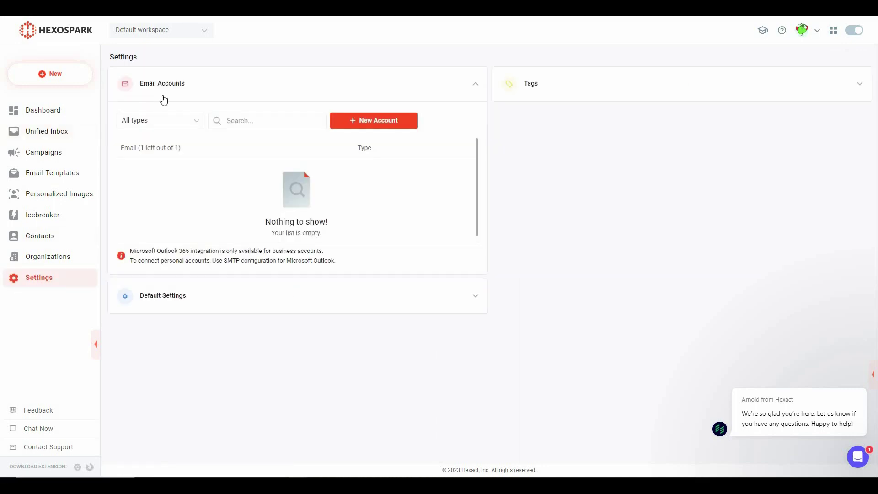
left_click(399, 124)
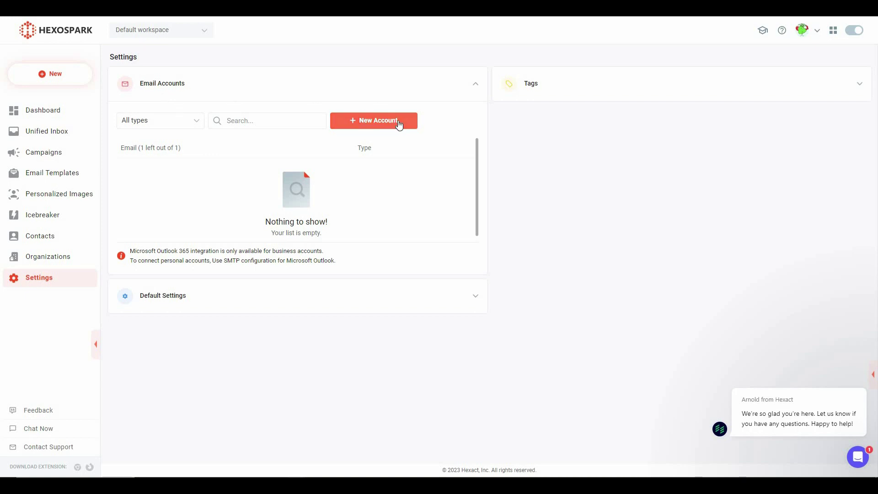
left_click(399, 124)
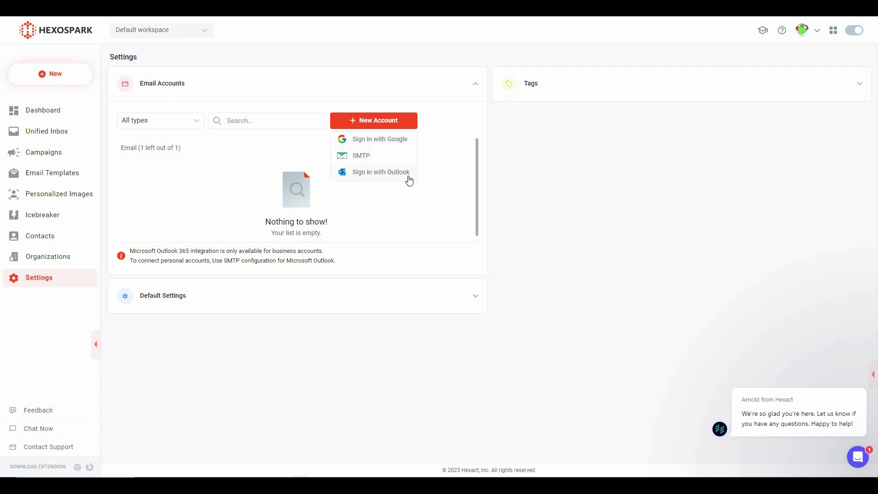
left_click(297, 345)
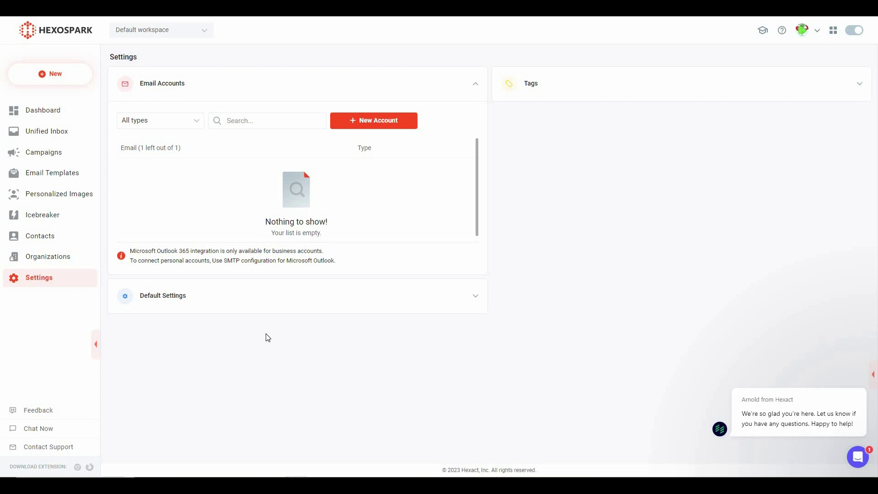
Open the email composer from the Unified Inbox.
left_click(54, 134)
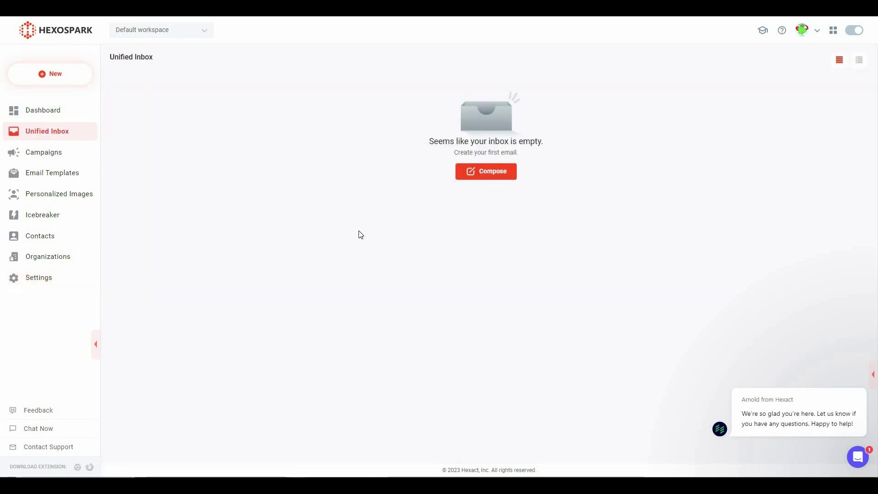
left_click(491, 178)
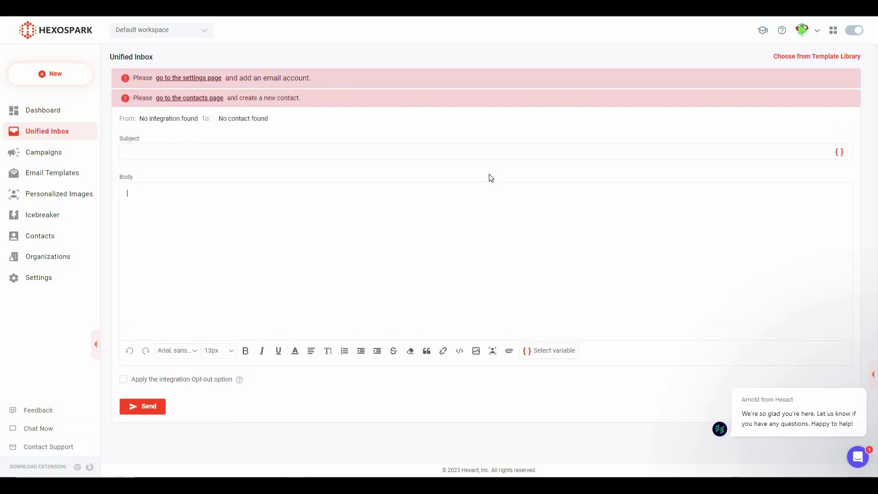
Create a new campaign, look through its setup sections such as Sequences and History, and return to the campaign list.
left_click(62, 162)
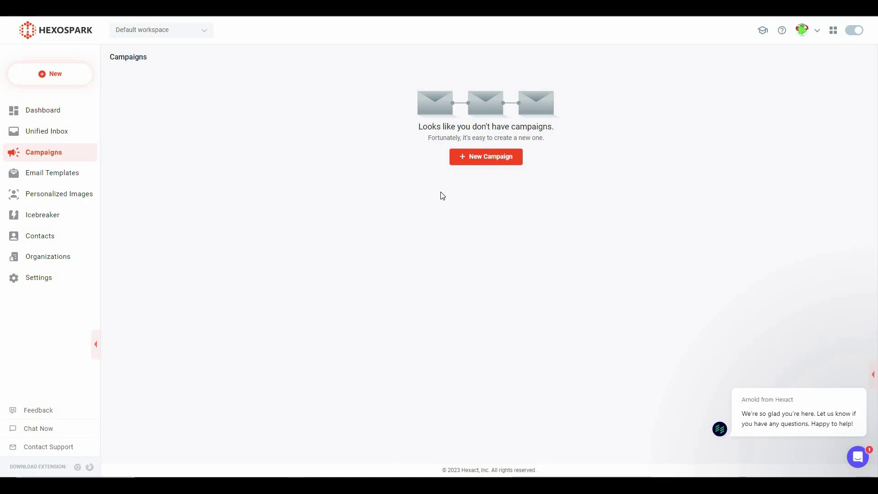
left_click(512, 159)
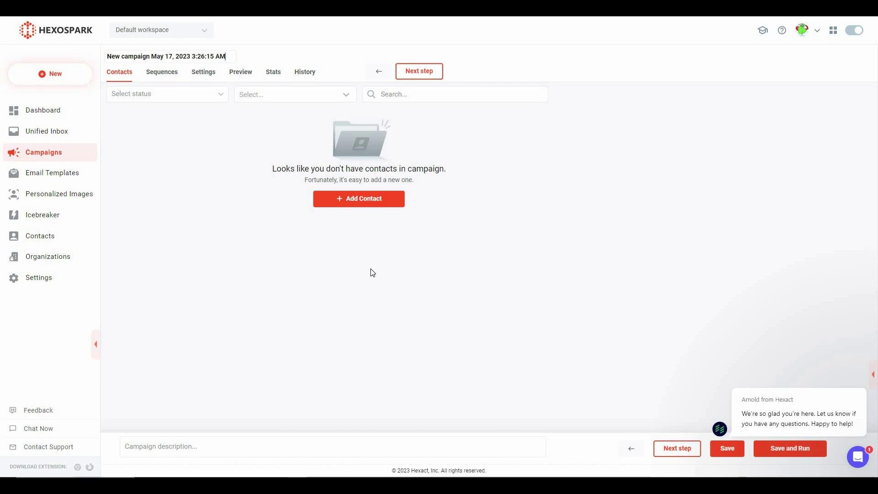
left_click(165, 79)
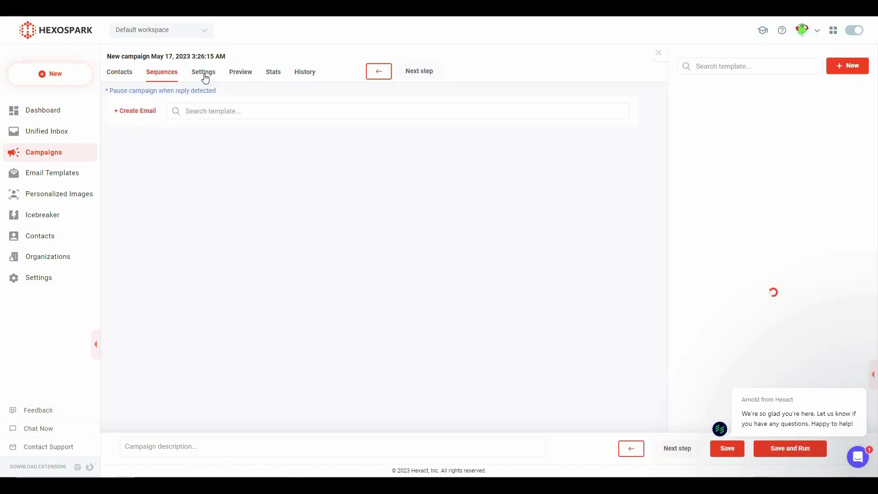
left_click(243, 73)
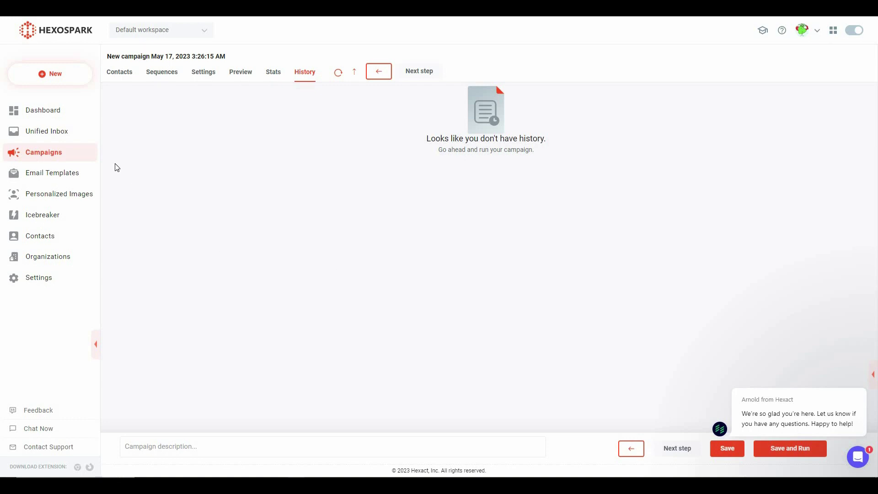
left_click(44, 152)
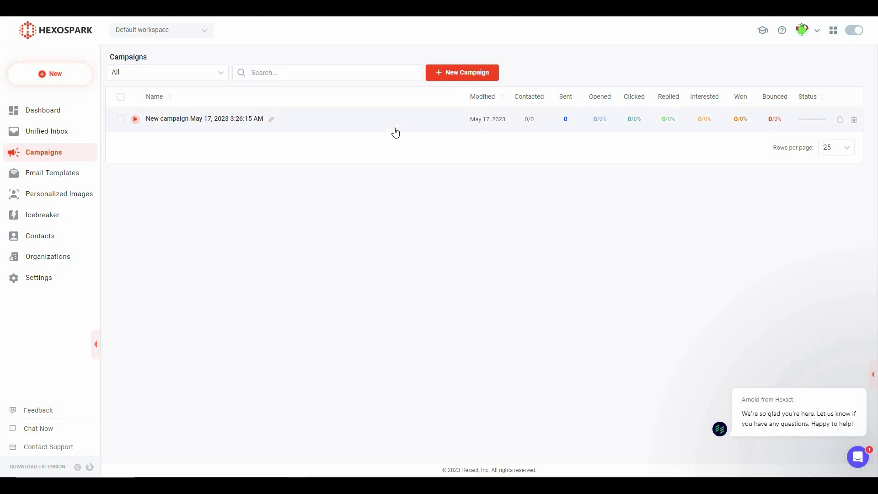
Create an email template with the subject "First Email" and the placeholder body "dfdfdfdfdfdfdf".
left_click(53, 179)
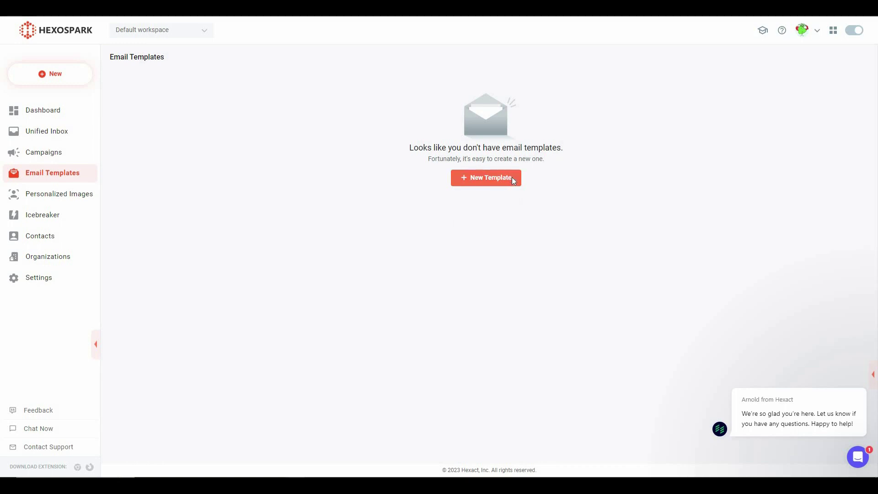
left_click(462, 178)
left_click(204, 99)
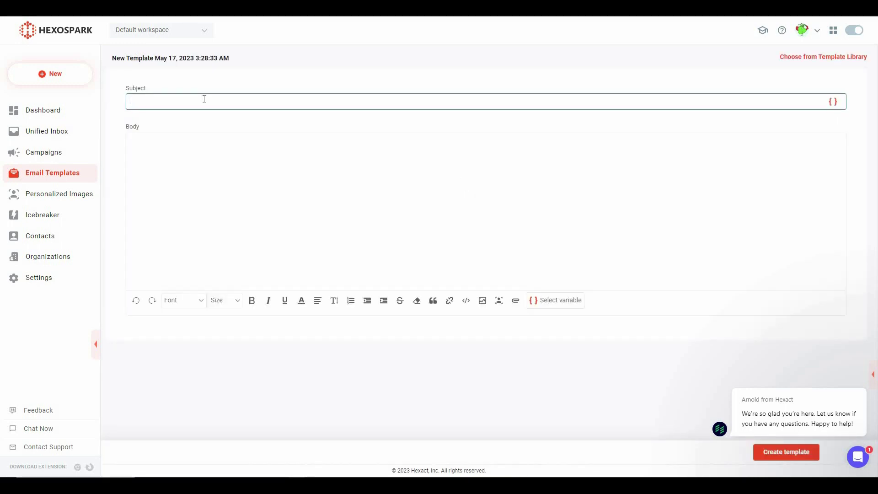
type("First Email")
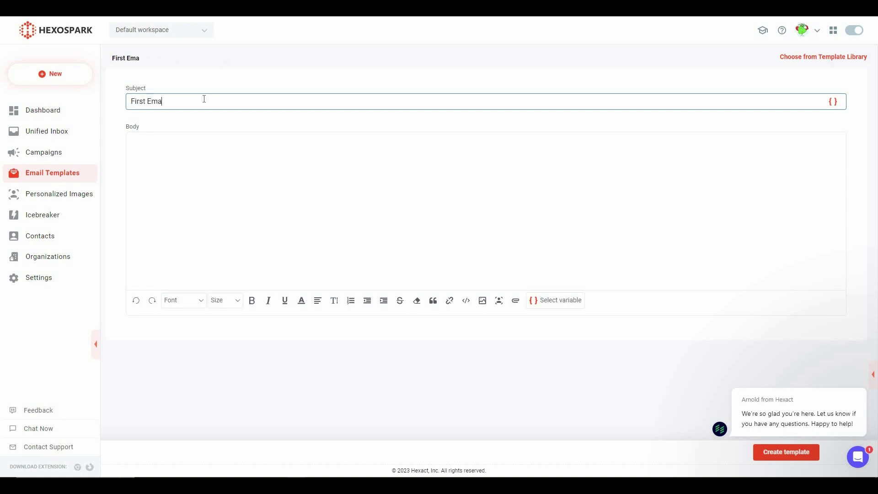
left_click(231, 149)
type("dfdfdfdfdfdfdf")
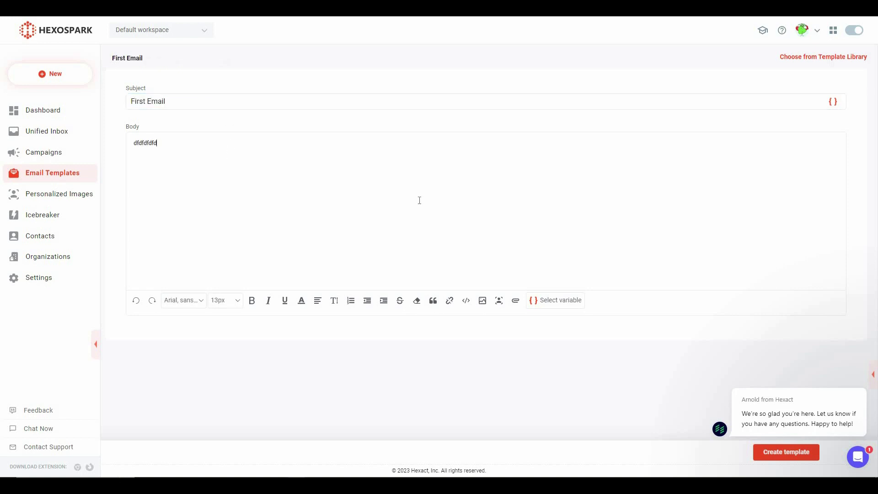
left_click(782, 454)
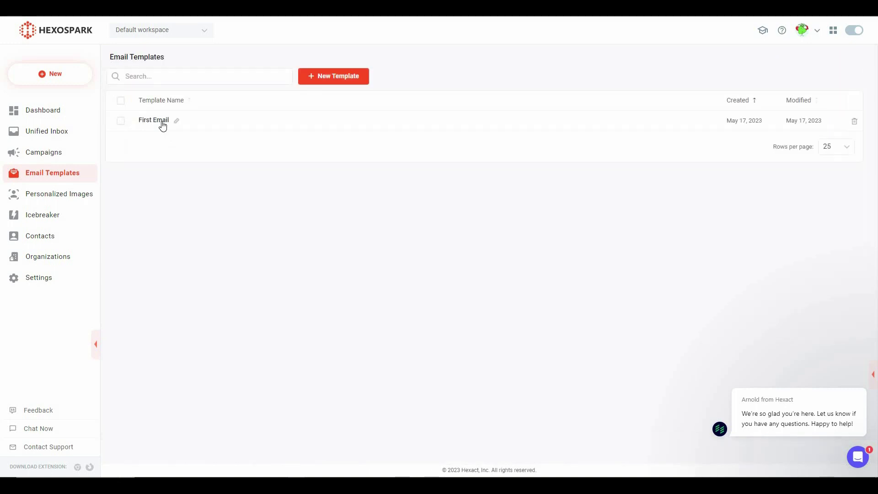
Create another email template with the subject "Second Email".
left_click(328, 78)
left_click(263, 102)
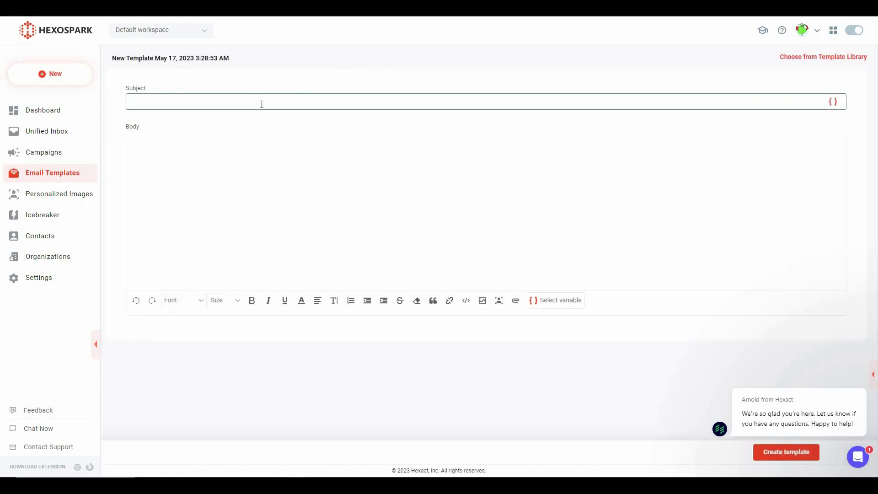
type("Second Email")
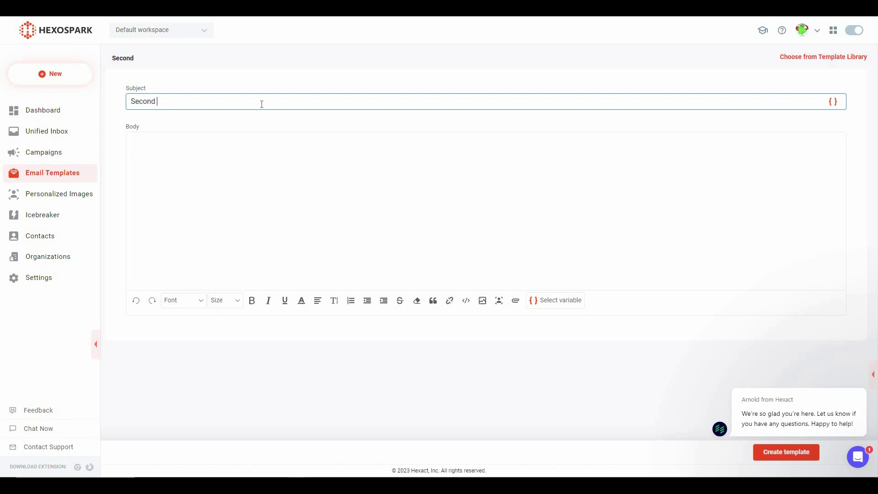
key("Return")
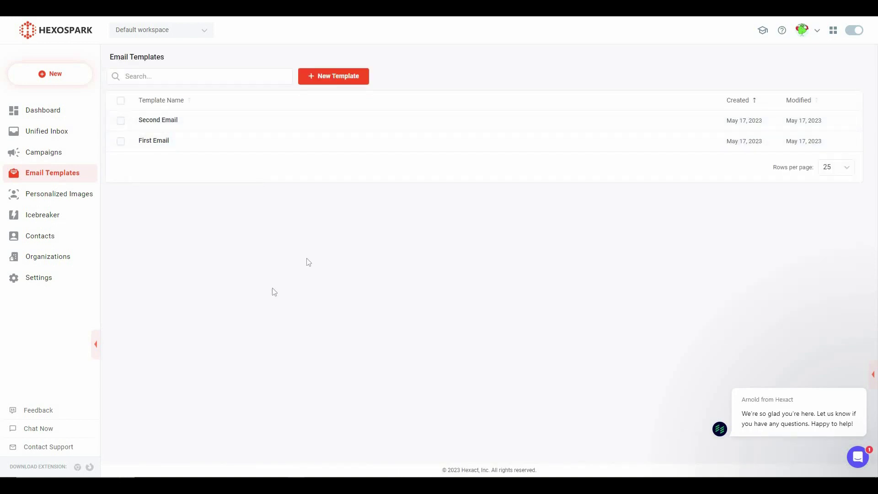
Start a new personalized image and skip choosing a background file.
left_click(54, 195)
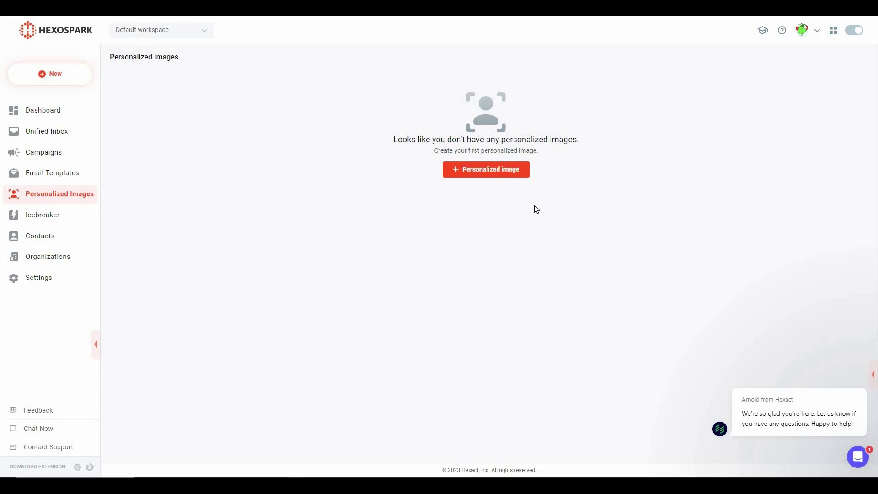
left_click(465, 172)
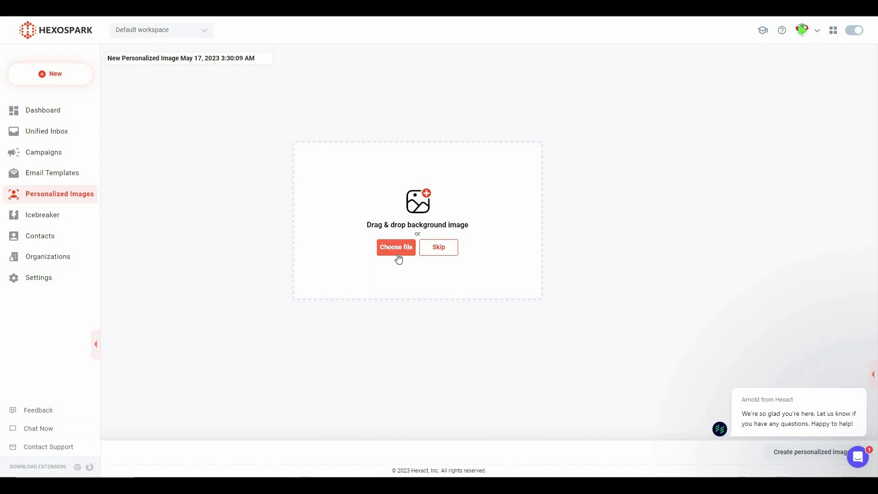
left_click(448, 249)
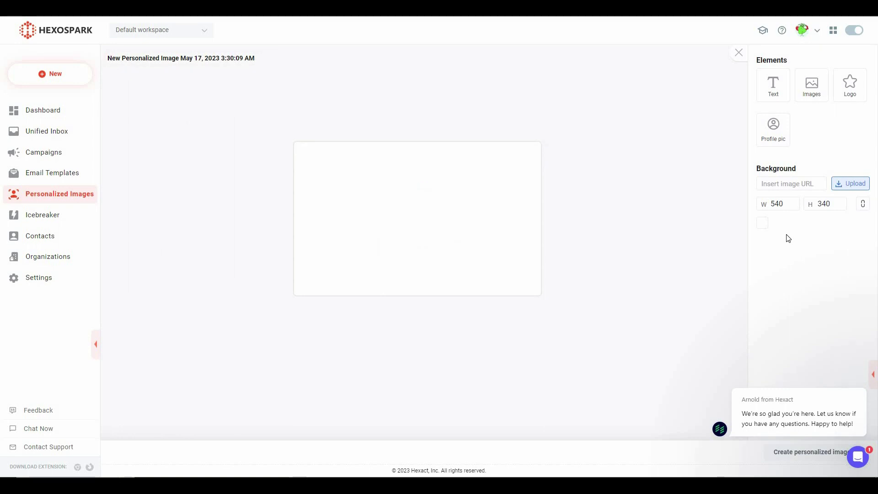
Add image, logo and profile picture elements, skew the profile picture horizontally by 27%, and create the personalized image.
left_click(774, 93)
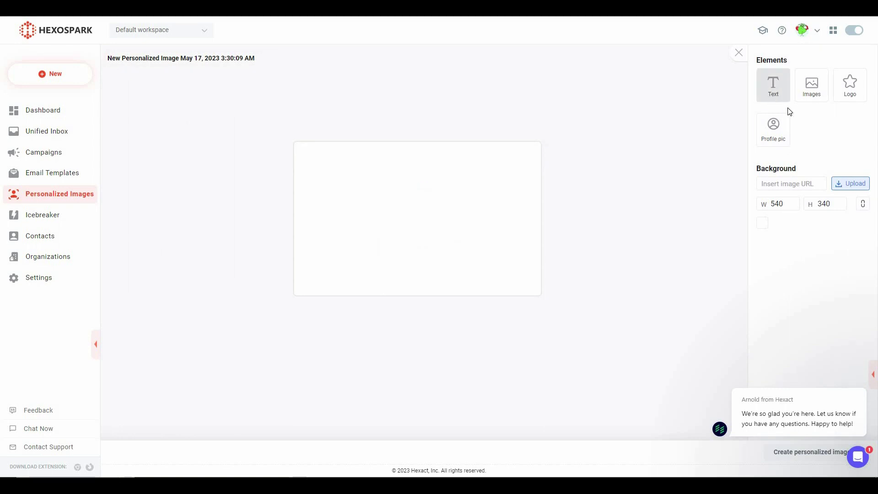
left_click(811, 88)
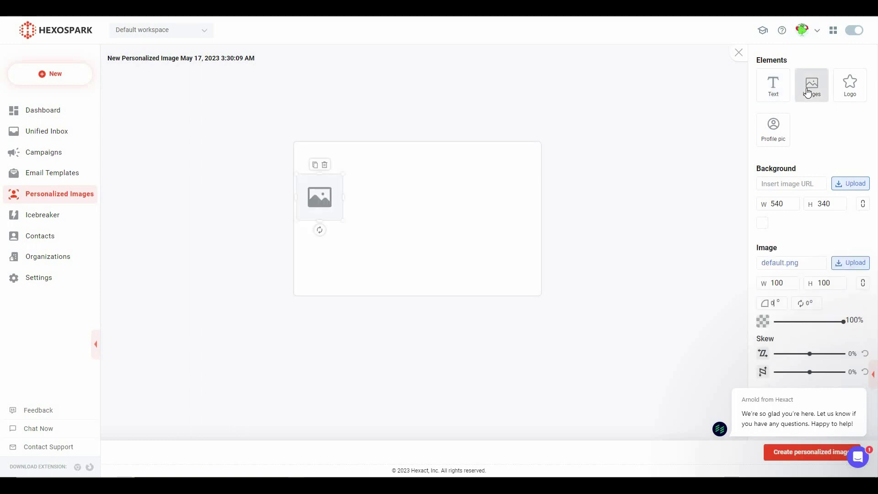
left_click(842, 94)
left_click(777, 139)
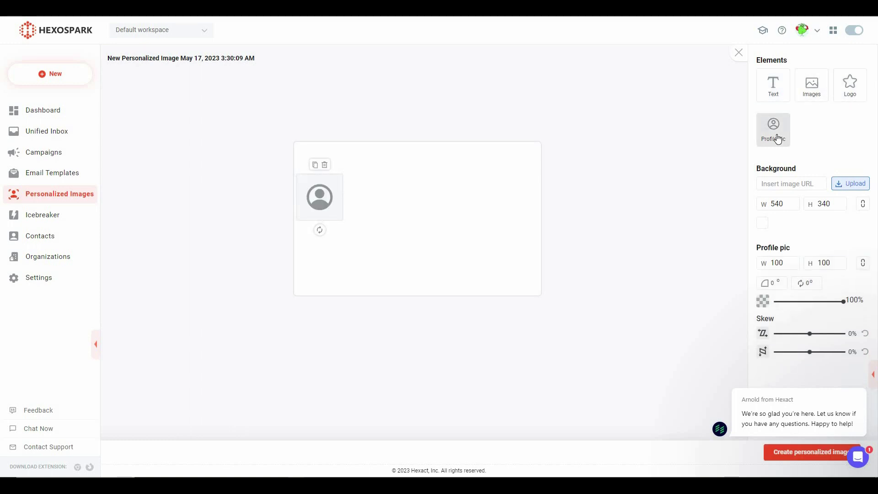
left_click_drag(810, 333, 829, 352)
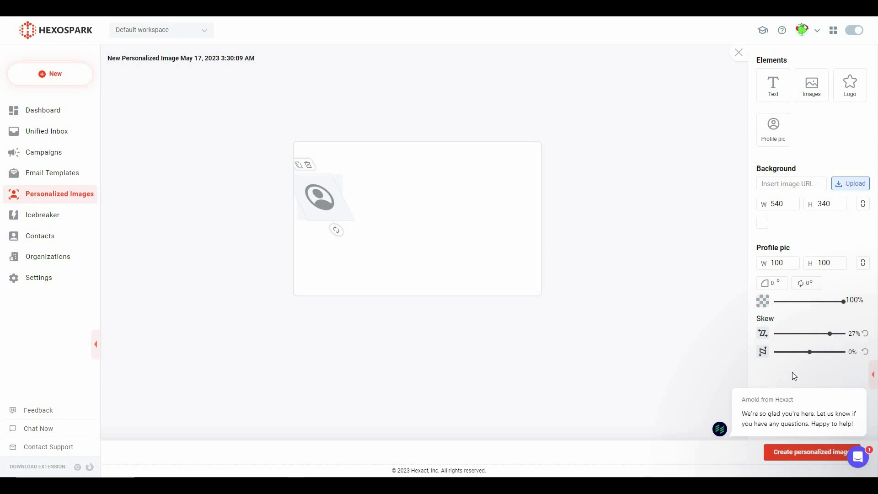
left_click(790, 454)
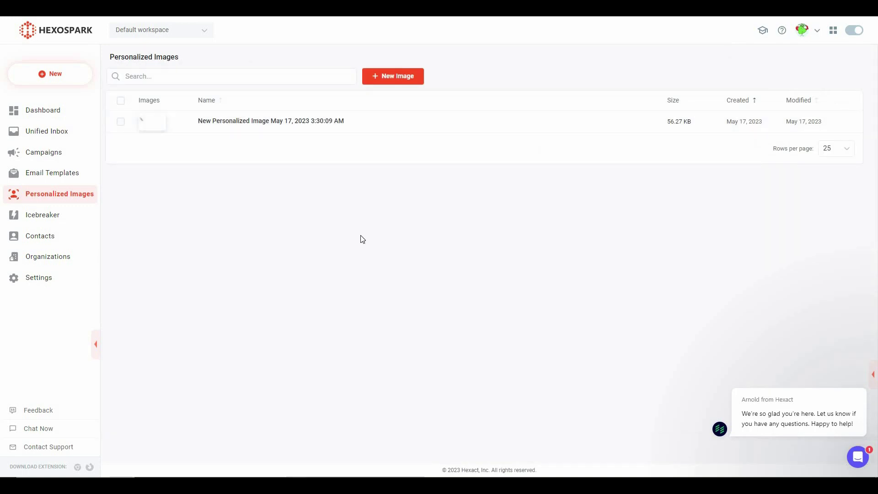
Start a new icebreaker using the library text "Pretty interesting what you guys do at {{company}}. I'll go straight to the point:".
left_click(32, 215)
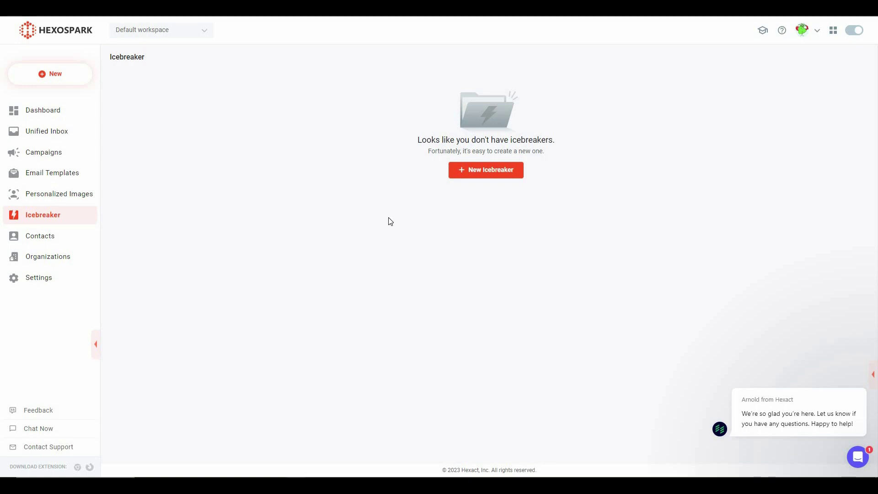
left_click(514, 171)
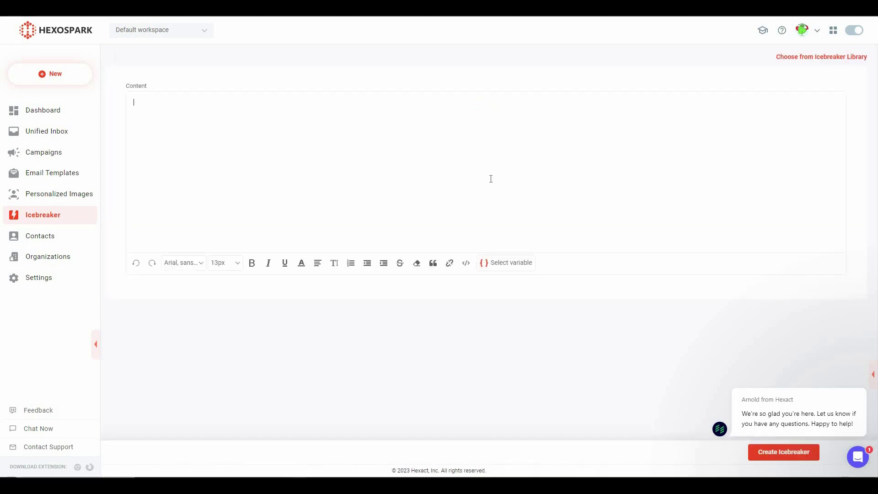
left_click(855, 61)
scroll(426, 196, "down", 2)
scroll(516, 180, "up", 2)
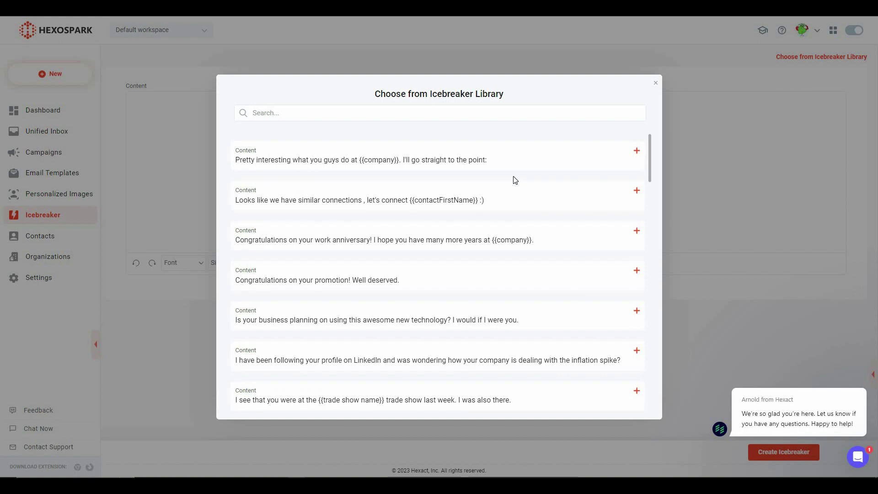
left_click(511, 149)
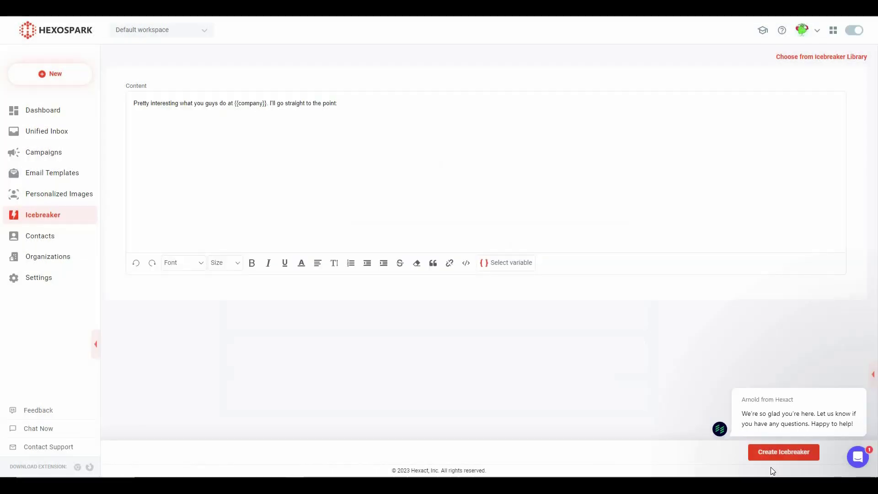
View the Contacts page and check which options exist for adding a new contact.
left_click(51, 237)
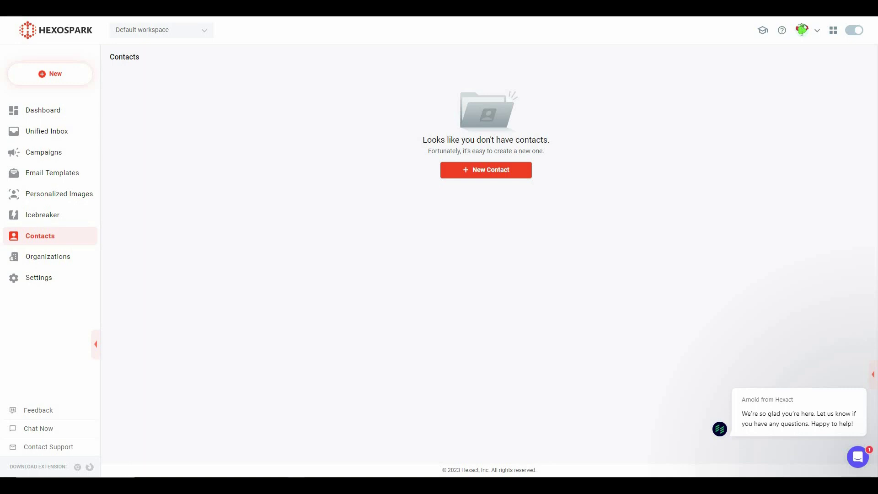
left_click(482, 176)
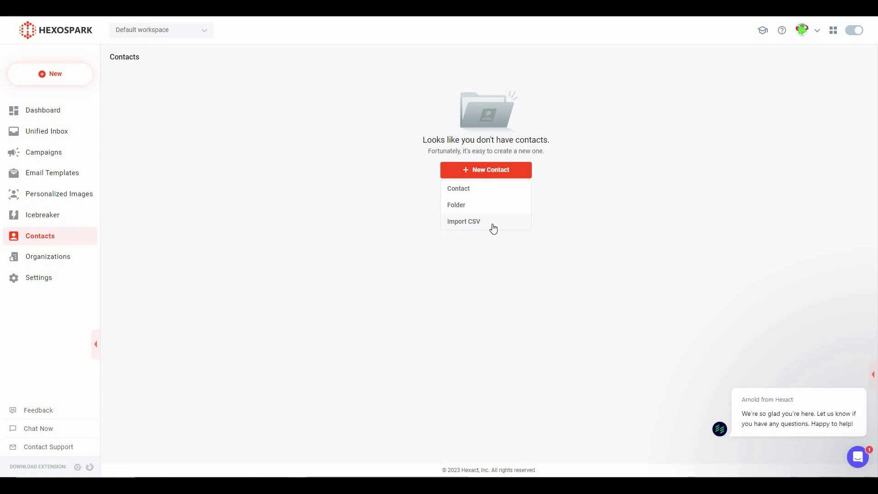
left_click(290, 242)
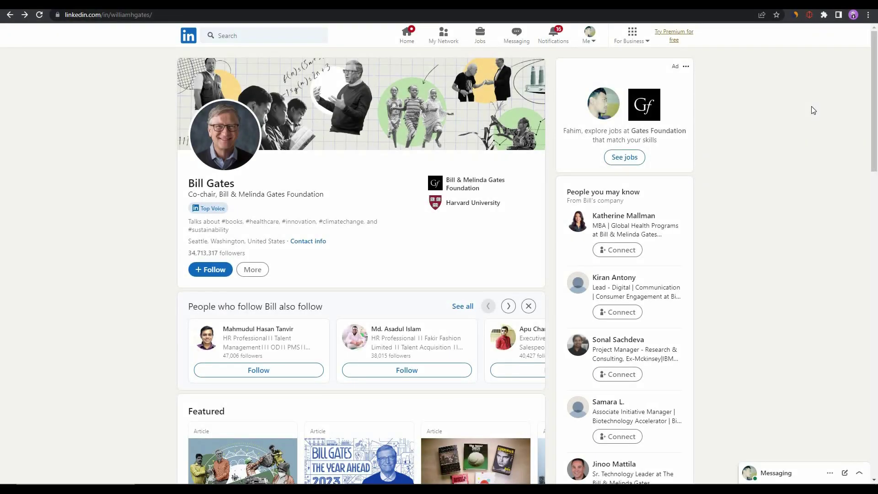
On Bill Gates's LinkedIn profile, check the browser's extension list for Hexospark and look at the profile's headline details.
left_click(824, 15)
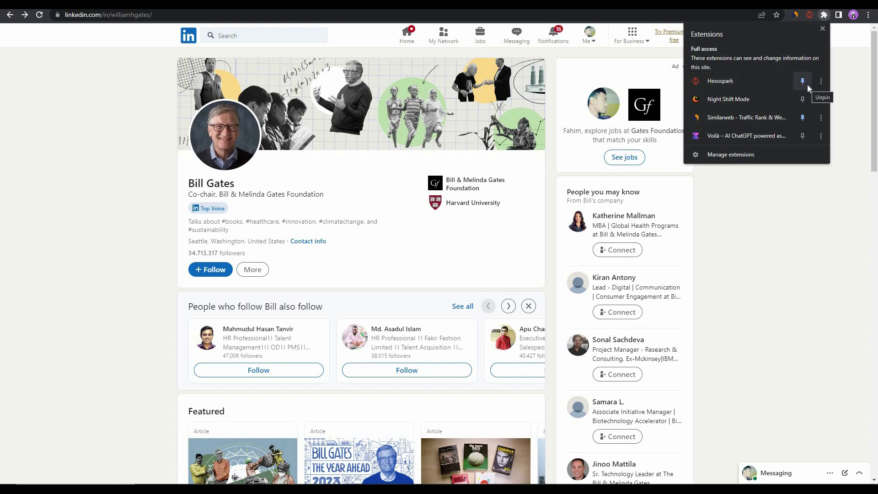
left_click(809, 20)
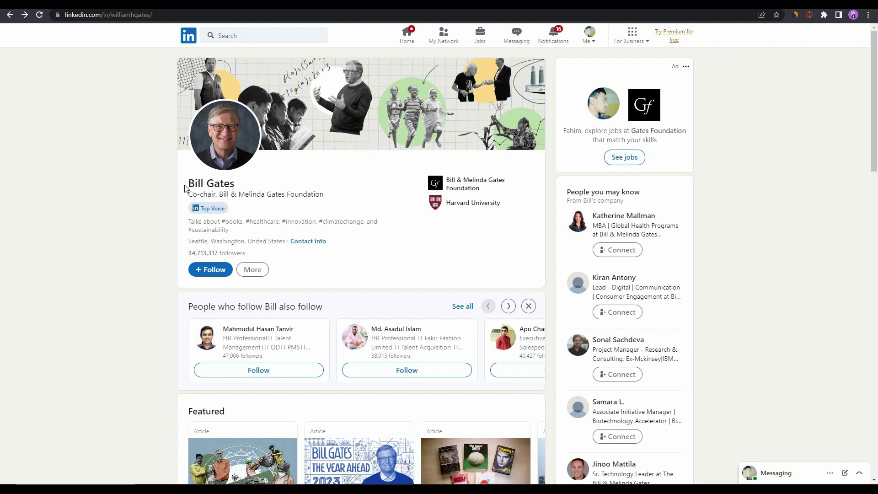
left_click_drag(186, 188, 195, 186)
key("shift+End")
left_click(382, 256)
Examine the profile data Hexospark's extension collects, including intro, experience, education, volunteering and certifications.
left_click(810, 15)
scroll(706, 159, "down", 4)
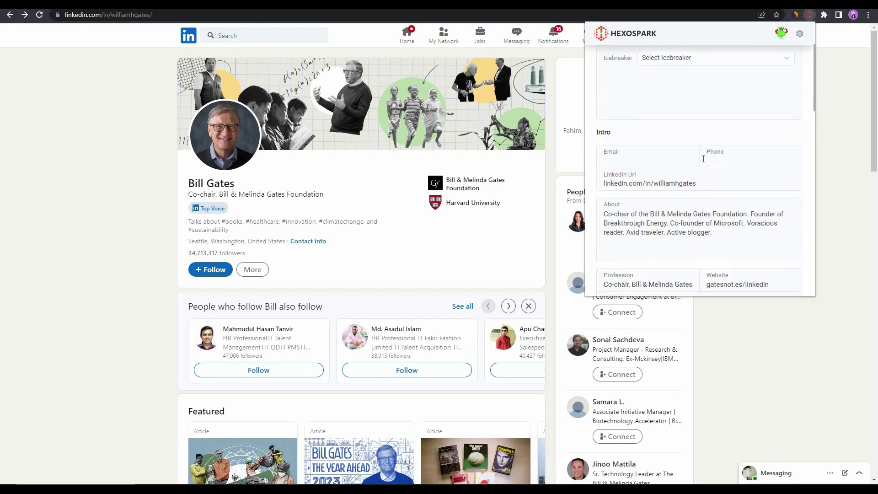
scroll(708, 151, "up", 1)
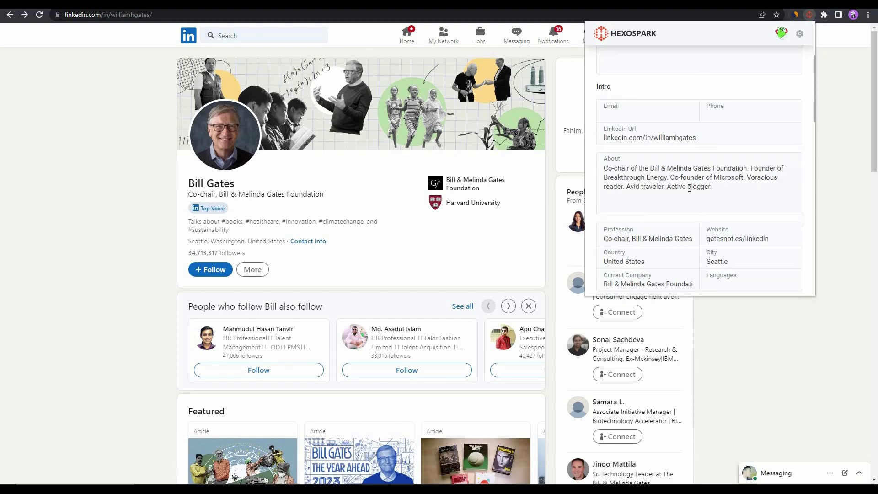
scroll(689, 194, "down", 1)
scroll(689, 193, "down", 6)
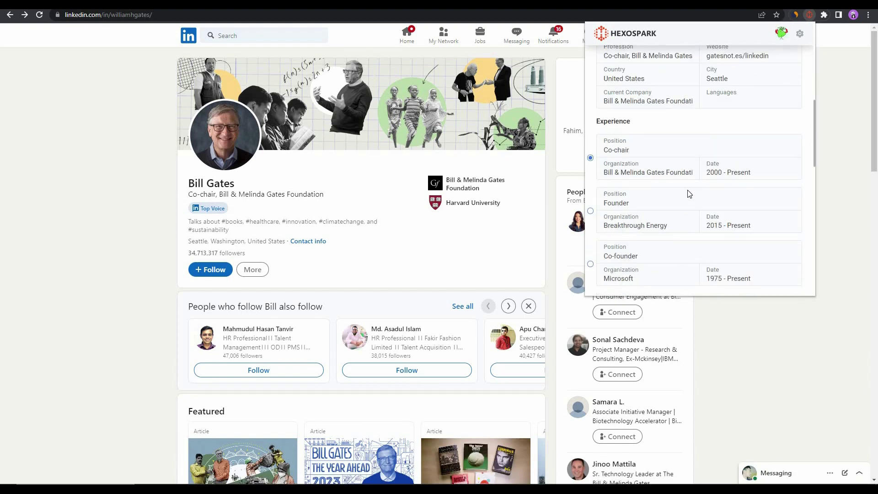
scroll(680, 202, "down", 3)
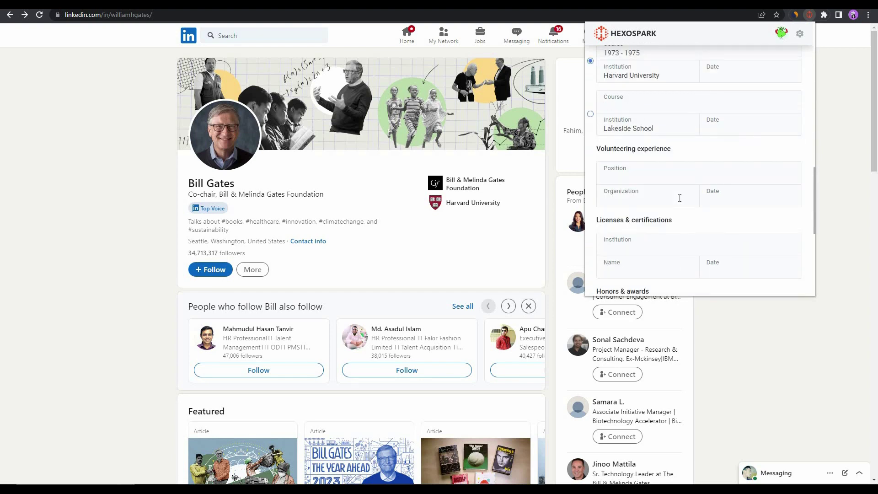
scroll(681, 202, "up", 4)
scroll(681, 202, "up", 7)
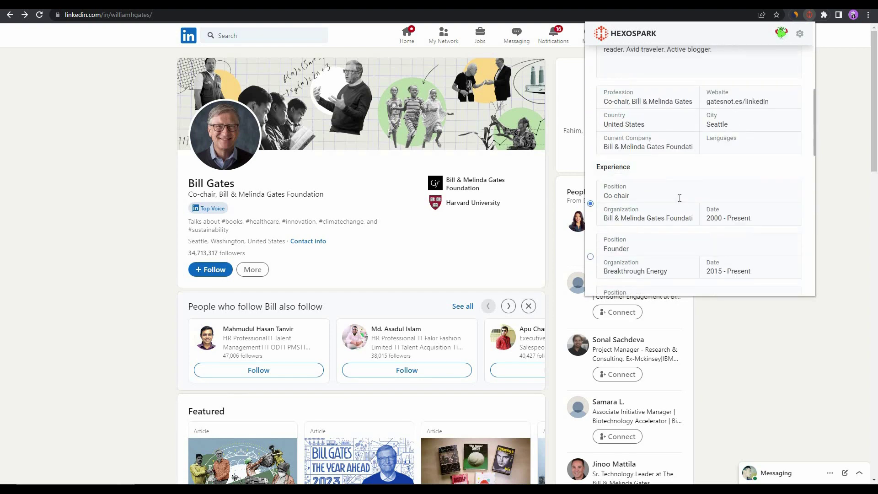
Add the LinkedIn profile as a contact to the campaign "New campaign May 17, 2023 3:26:15 AM".
scroll(705, 127, "up", 2)
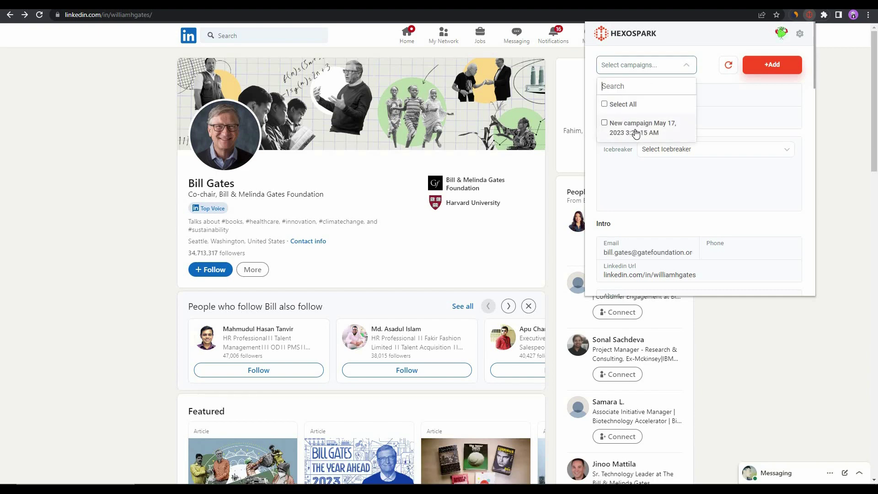
left_click(635, 132)
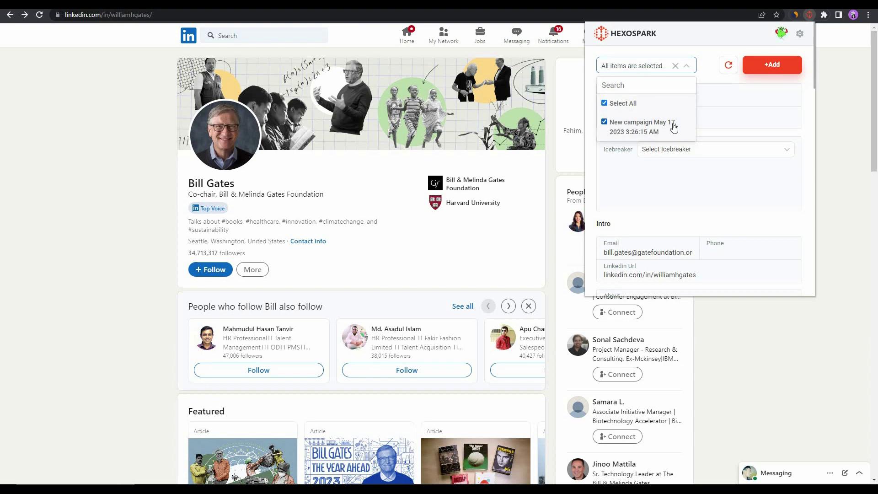
left_click(773, 65)
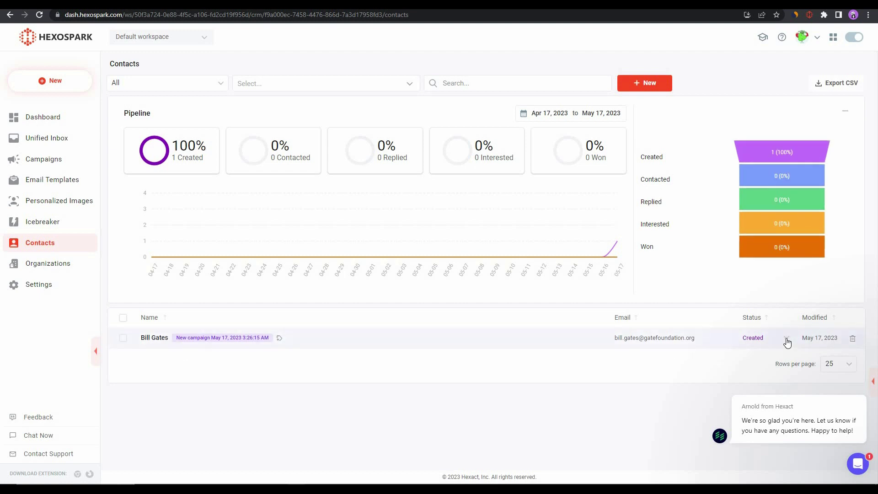
Look through the status options of the Bill Gates contact in Hexospark, and view the Organizations list.
left_click(772, 338)
scroll(776, 343, "down", 3)
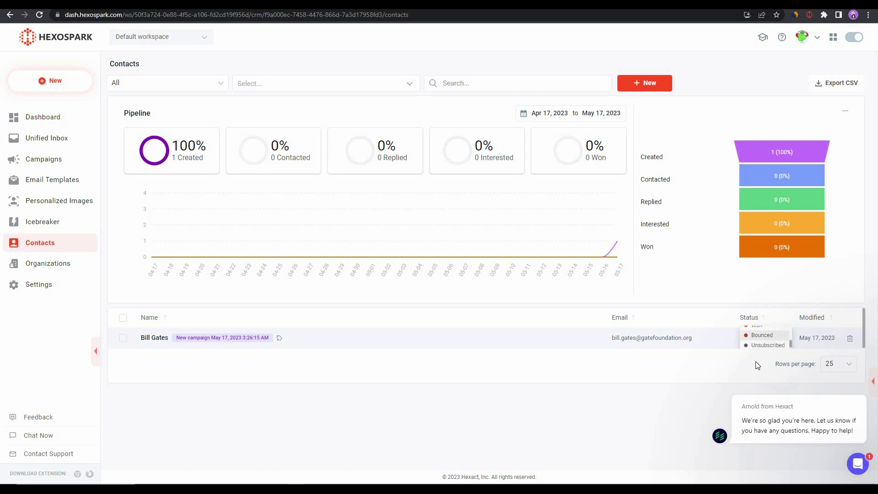
left_click(746, 374)
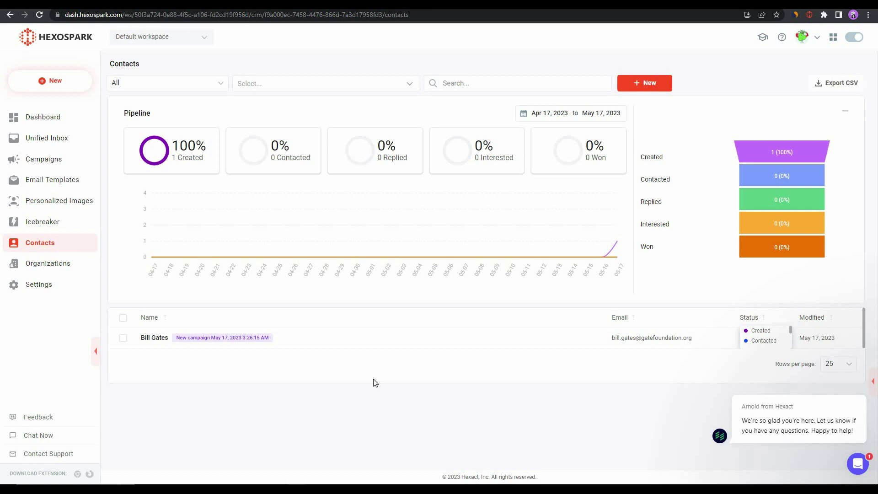
left_click(46, 265)
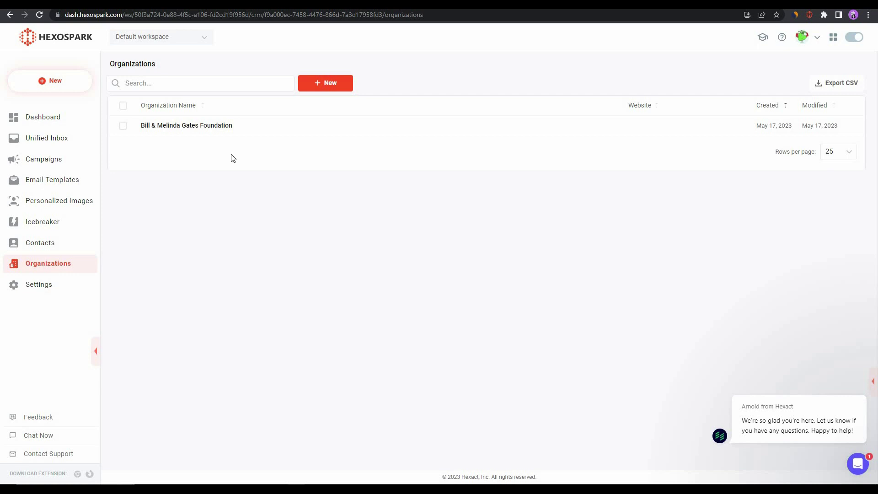
Open the existing campaign and add the "First Email" template as the first step of its sequence.
left_click(53, 164)
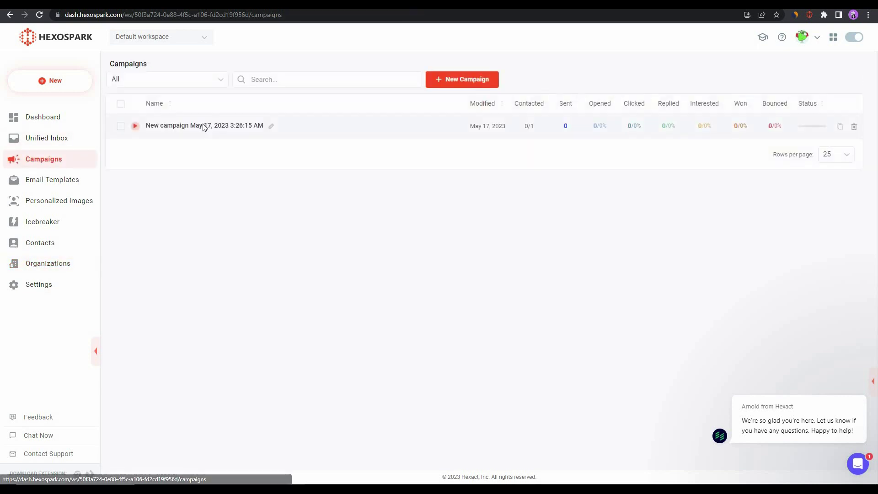
left_click(203, 126)
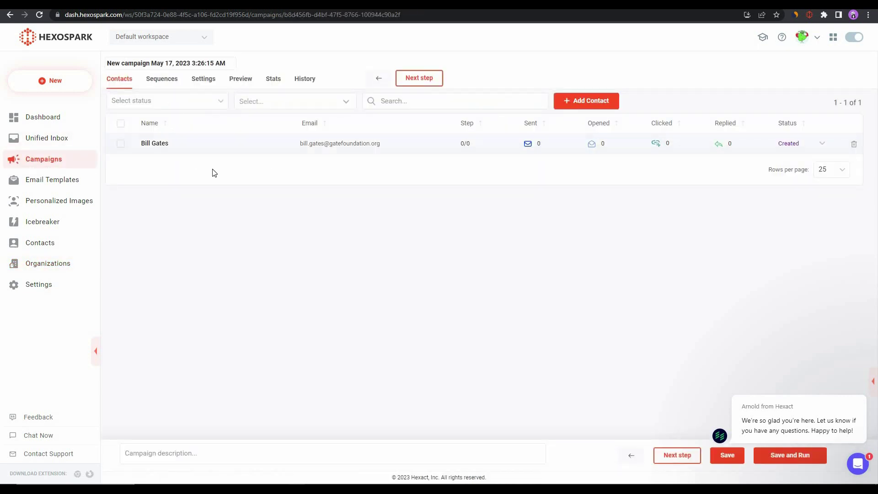
left_click(163, 84)
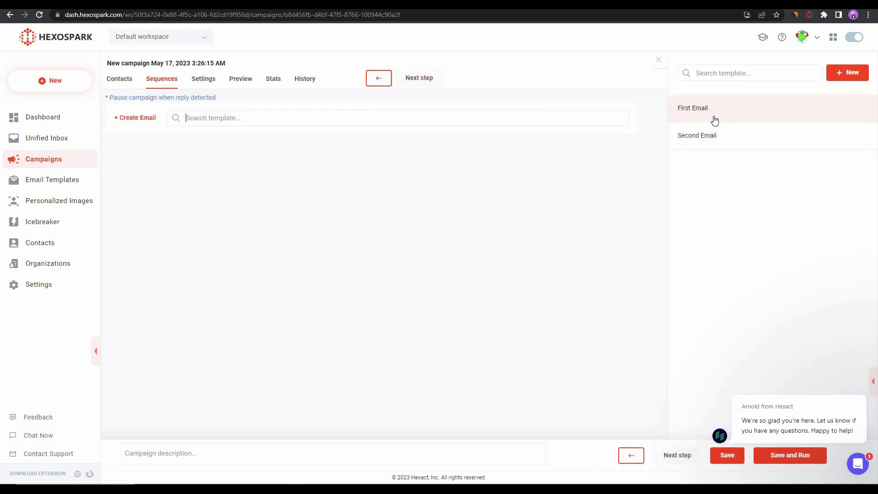
left_click(719, 114)
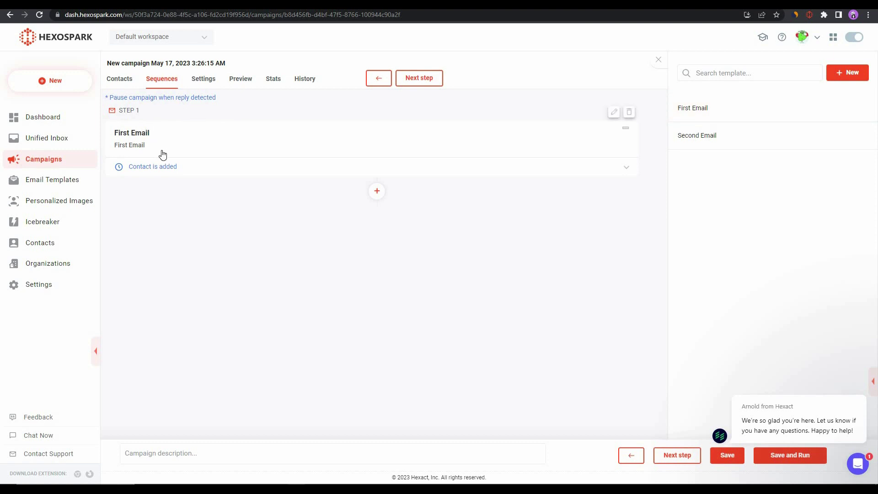
Add the "Second Email" template as the sequence's second step, and open the first step's email for viewing.
left_click(734, 142)
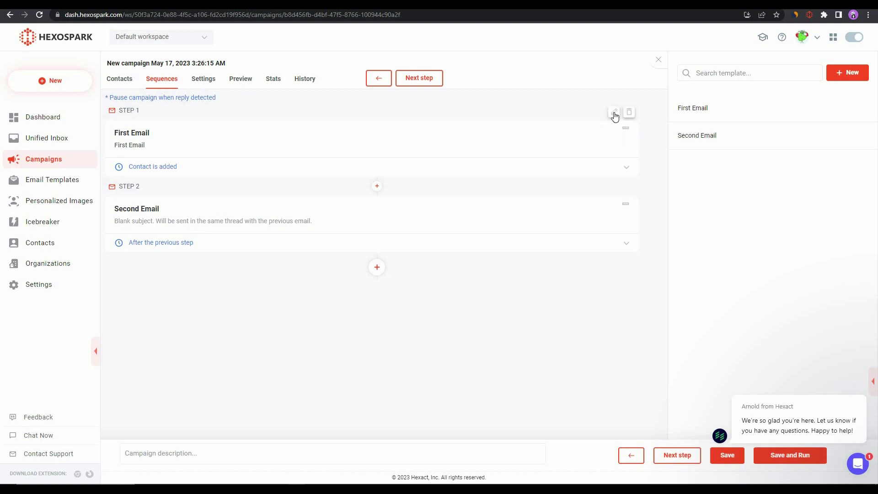
left_click(614, 114)
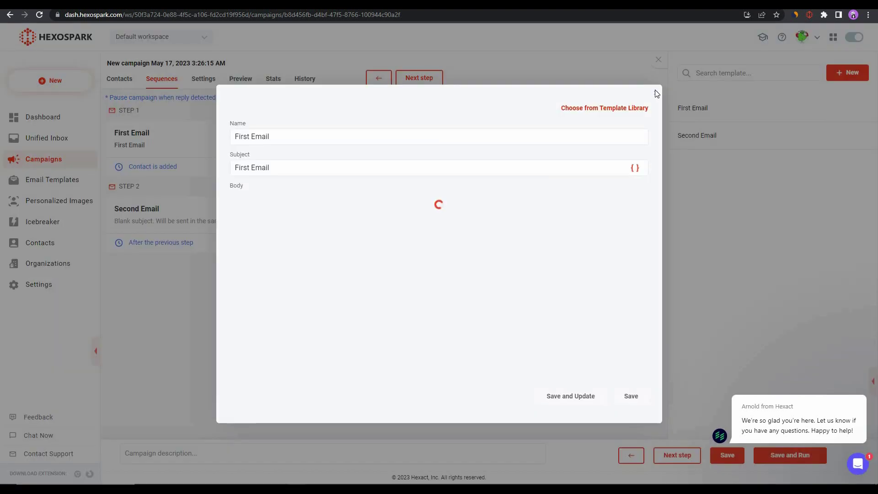
left_click(657, 94)
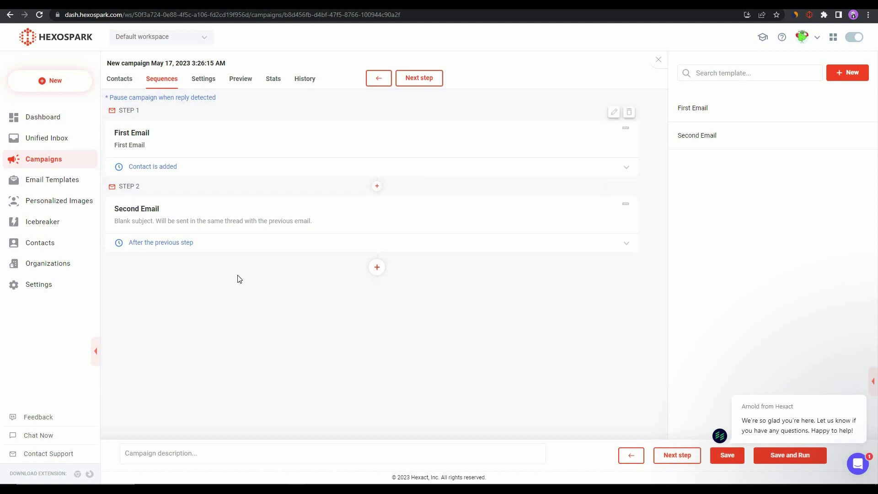
Look through the campaign's schedule and tracking settings, preview, stats and history.
scroll(224, 256, "down", 3)
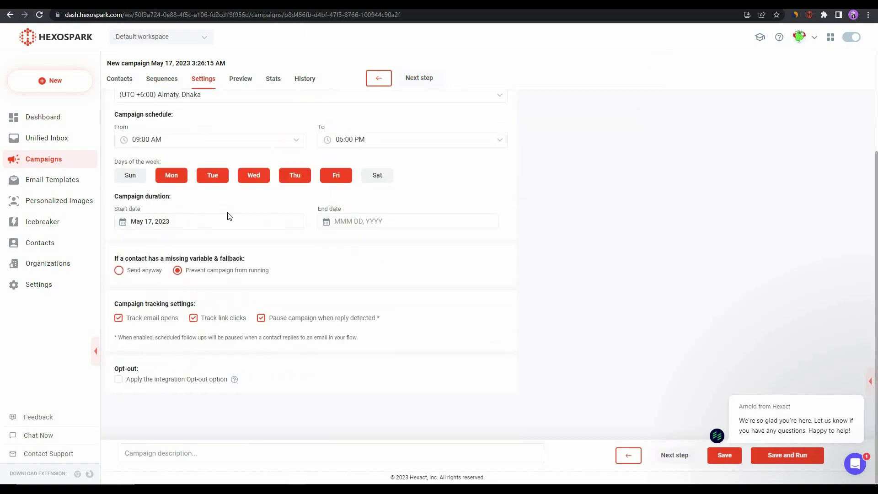
scroll(229, 217, "up", 3)
left_click(241, 79)
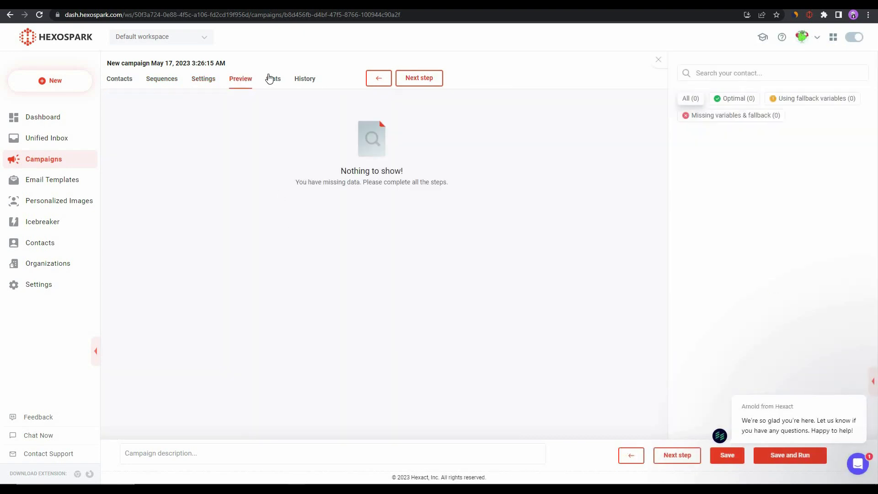
left_click(271, 79)
left_click(302, 79)
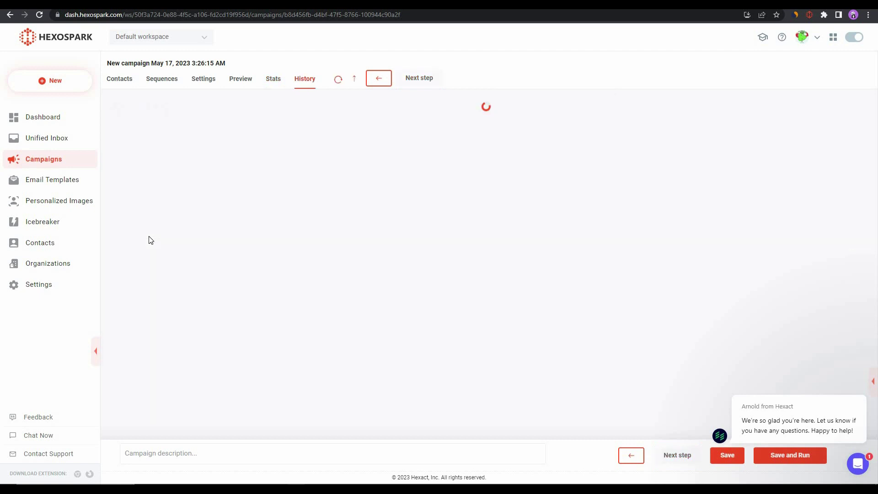
Leave the campaign without saving and start a new email template with the subject "Product Trial Invitation".
left_click(57, 180)
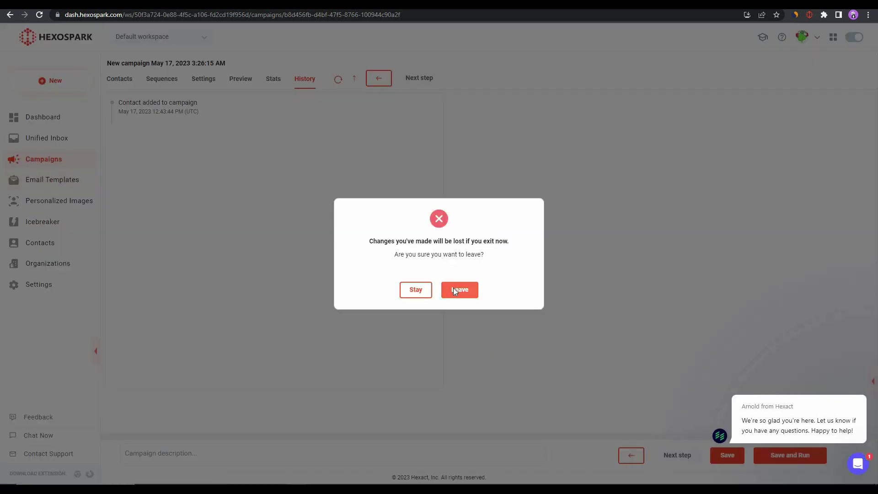
left_click(454, 288)
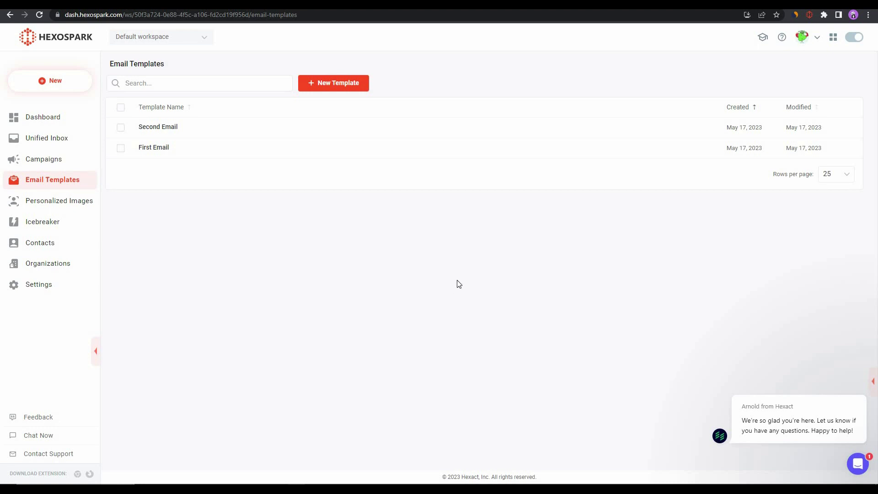
left_click(328, 83)
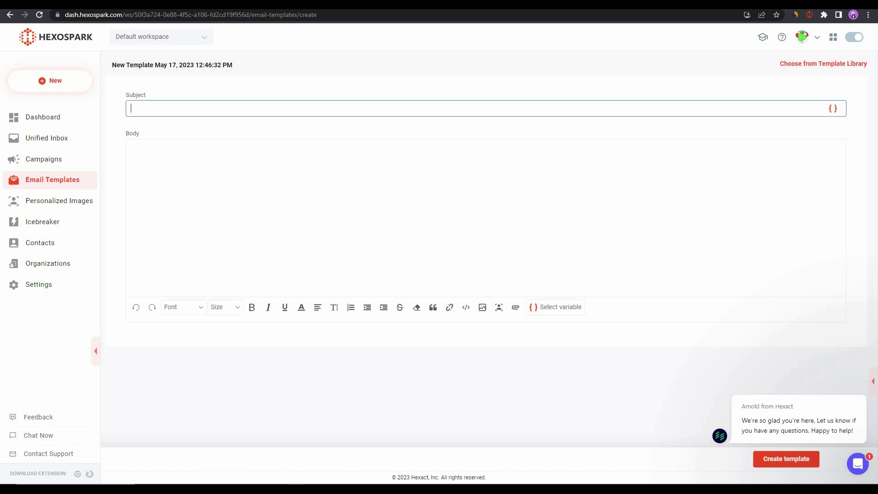
type("Product Trial Invitation")
key("Tab")
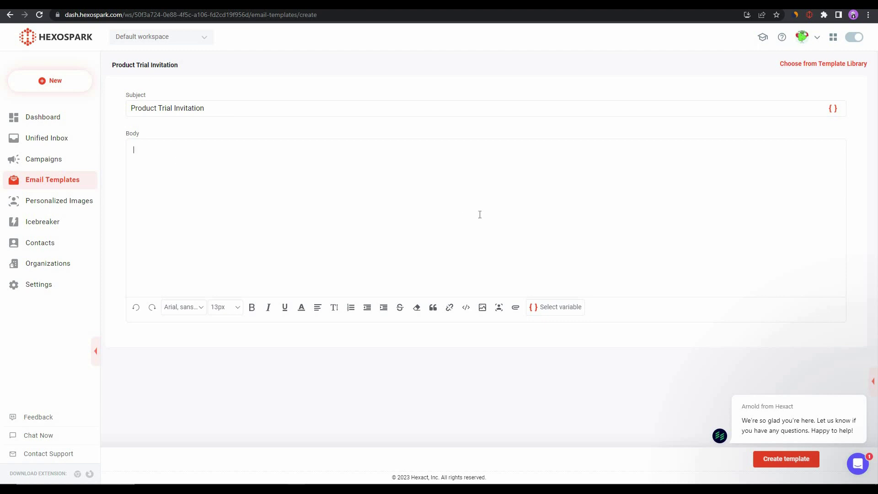
Begin the template body with the greeting "Hi {{contactFirstName}} ." using the contact's first name variable.
left_click(556, 310)
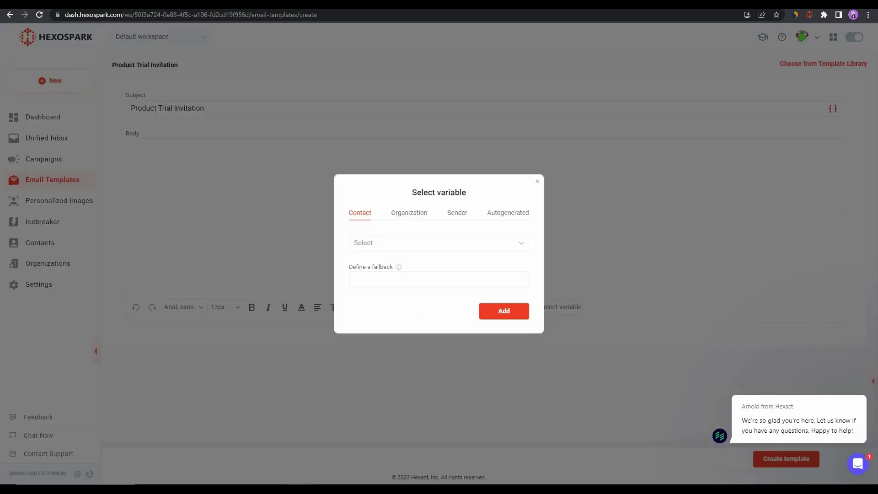
left_click(412, 243)
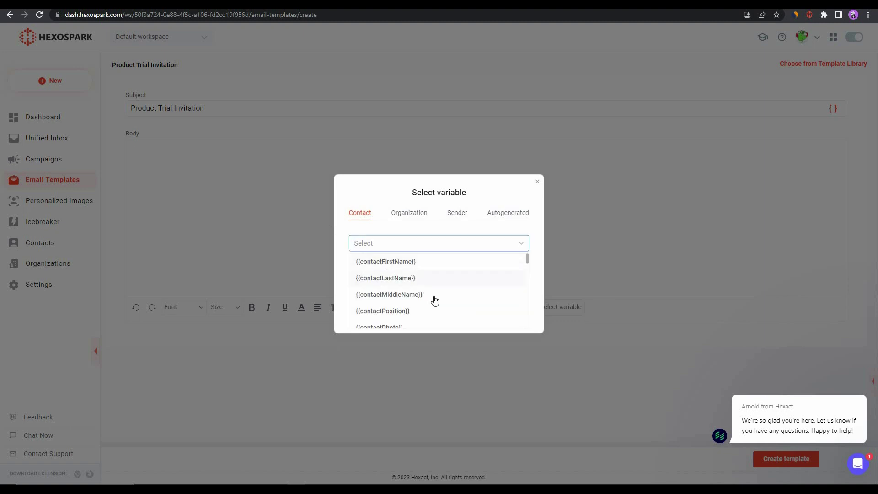
scroll(433, 303, "down", 3)
scroll(432, 303, "down", 8)
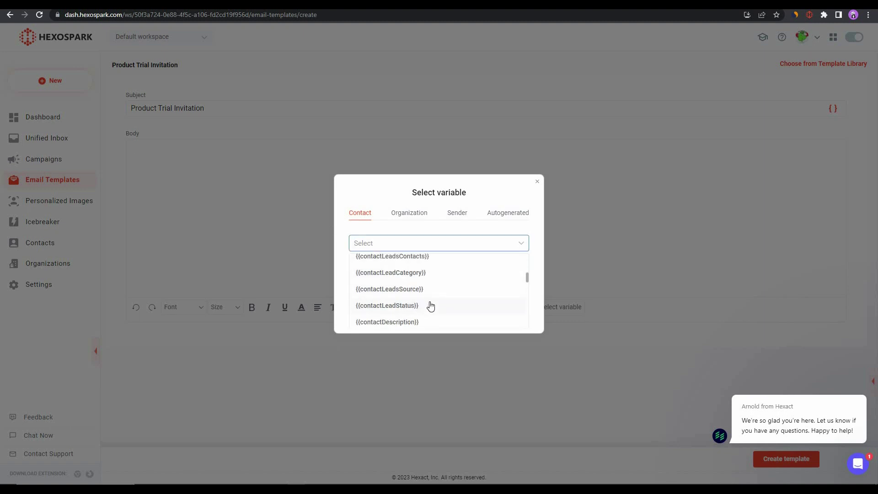
scroll(430, 305, "down", 5)
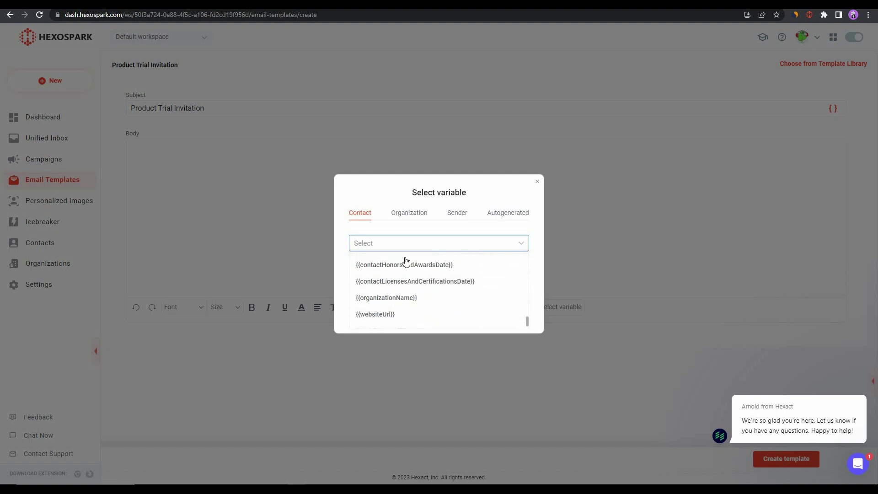
scroll(405, 280, "up", 15)
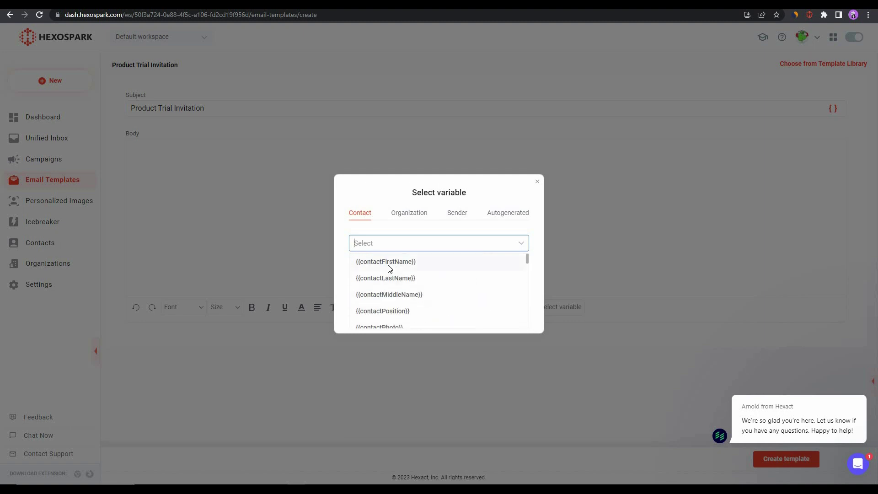
key("Return")
left_click(496, 315)
type("Hi {{contactFirstName}} .")
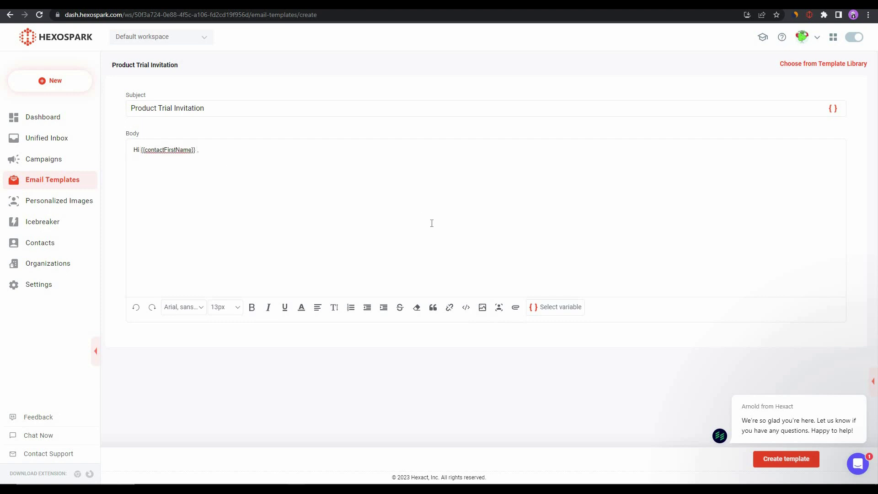
Insert the {{contactIceBreaker}} contact variable on a line below the greeting in the template body.
left_click(547, 309)
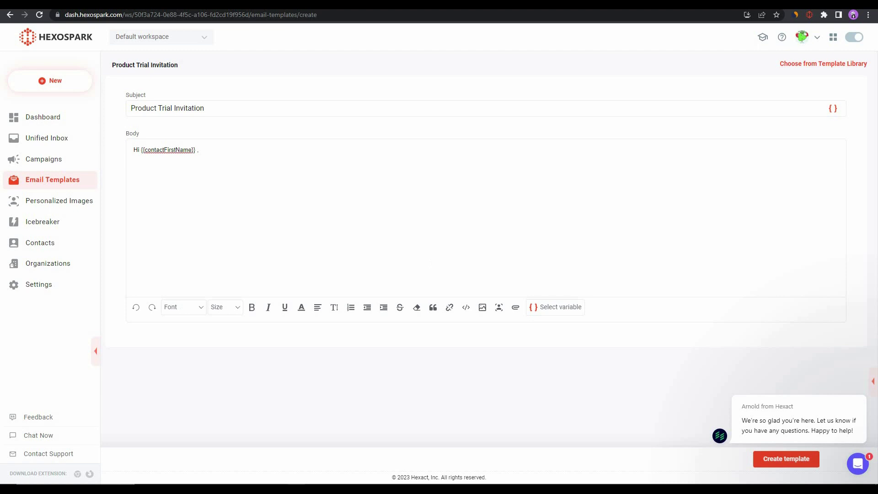
left_click(573, 315)
scroll(403, 301, "down", 1)
scroll(424, 305, "down", 2)
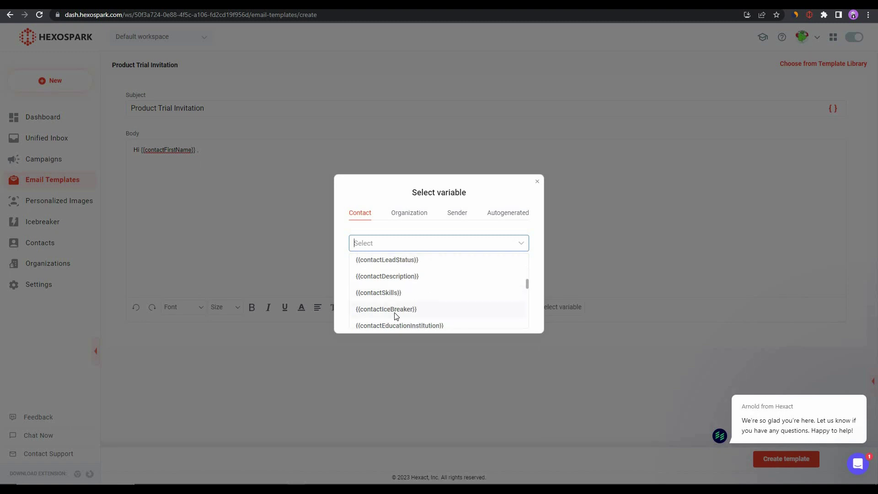
left_click(485, 311)
left_click(504, 311)
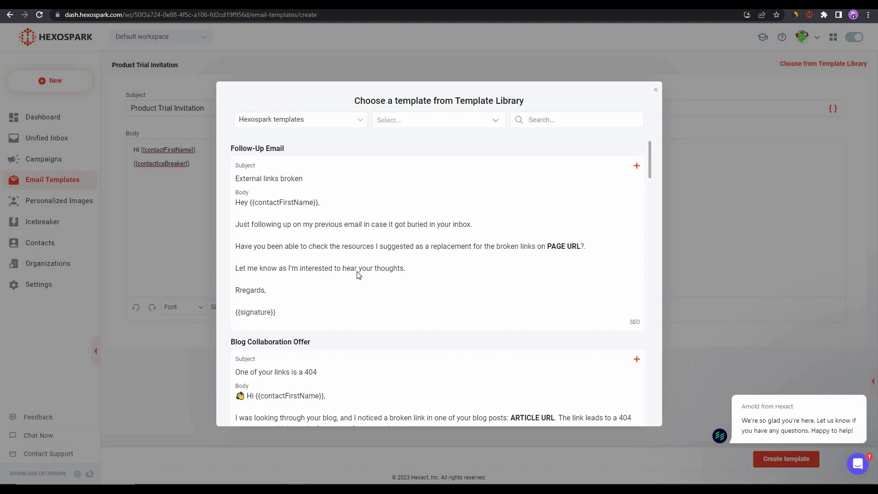
Browse the Hexospark templates in the Template Library and filter them by the Marketing category.
scroll(359, 275, "down", 2)
scroll(288, 309, "down", 4)
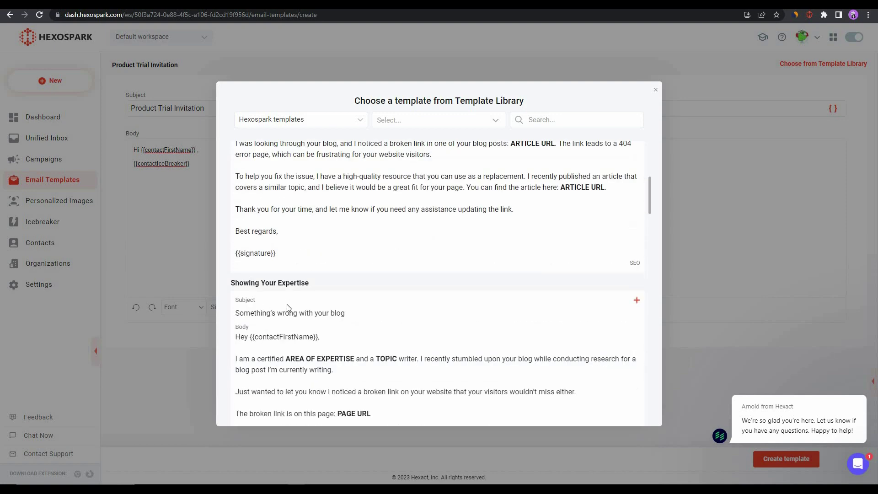
scroll(288, 308, "down", 13)
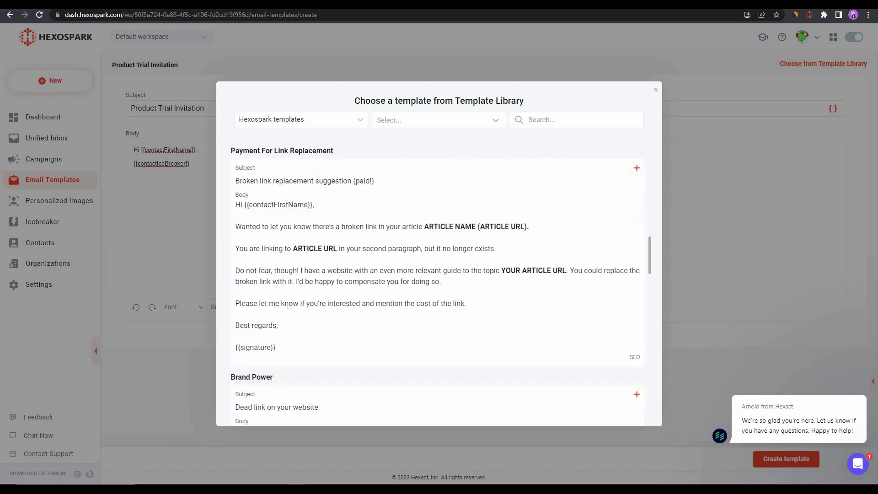
scroll(287, 307, "down", 12)
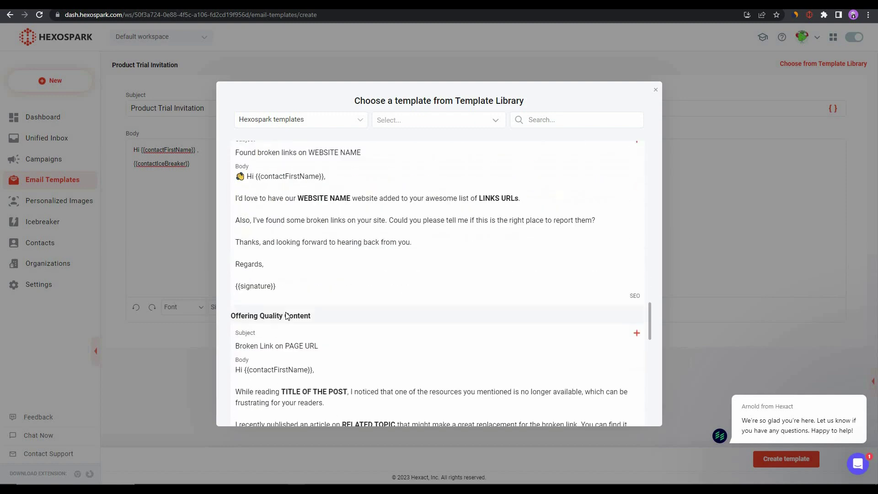
scroll(284, 316, "down", 10)
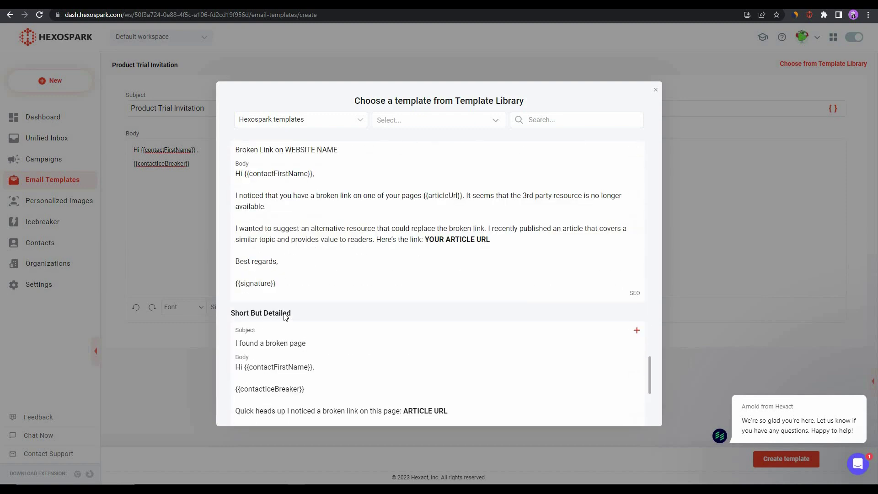
left_click(340, 126)
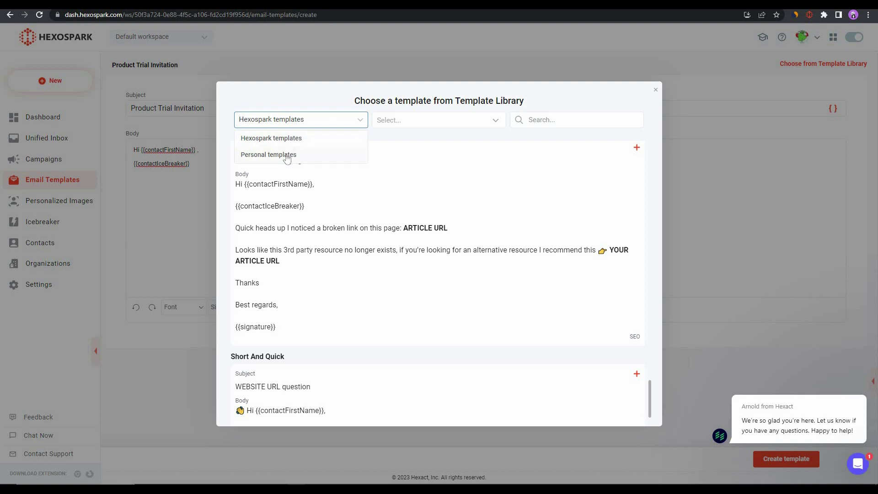
left_click(455, 119)
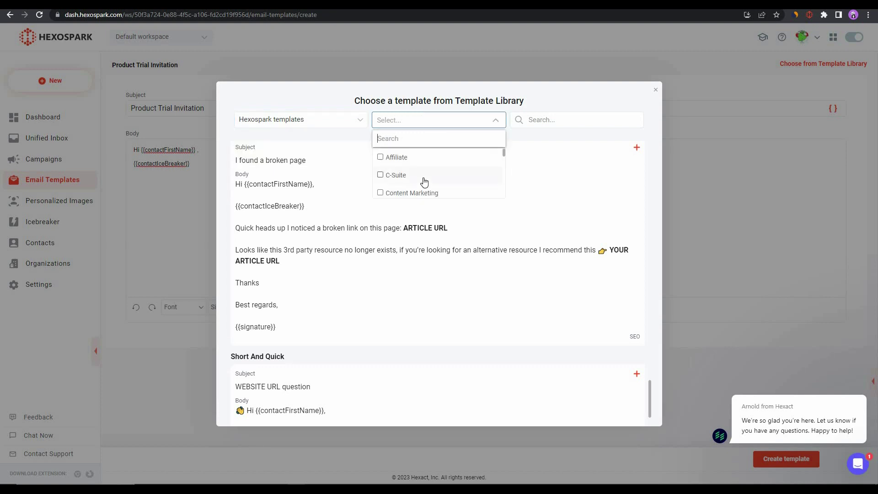
scroll(425, 182, "down", 4)
scroll(421, 180, "up", 1)
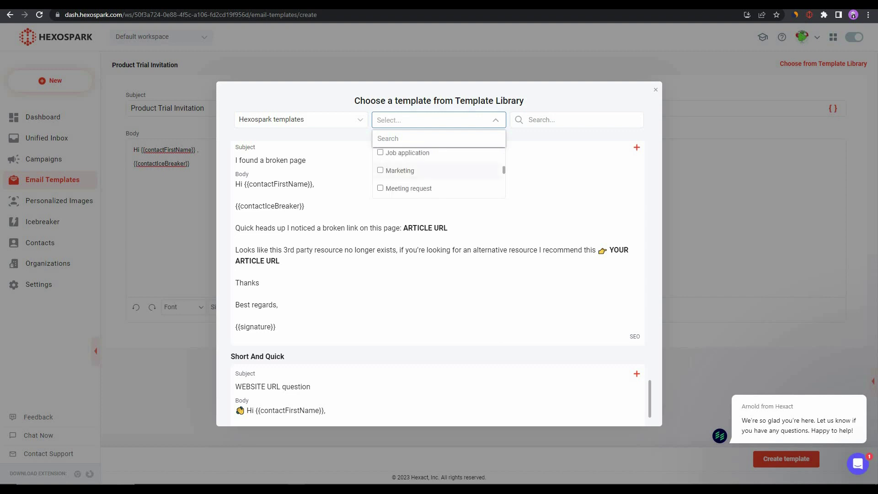
left_click(399, 170)
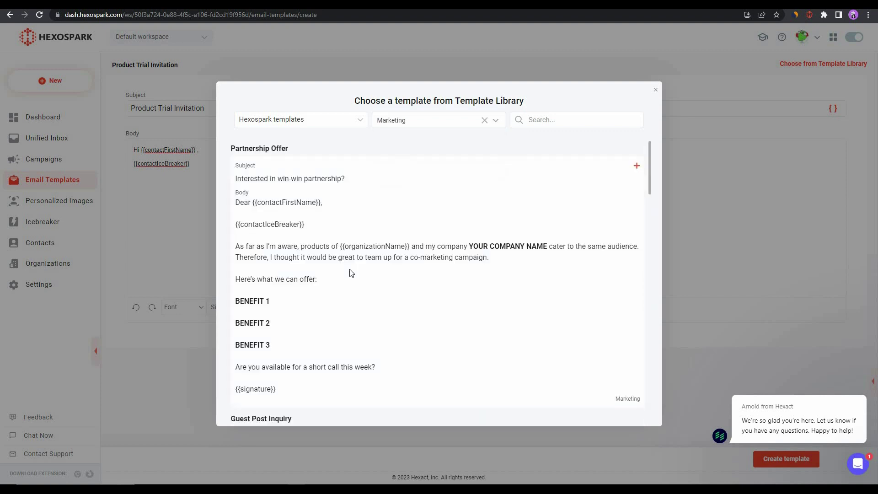
left_click(553, 121)
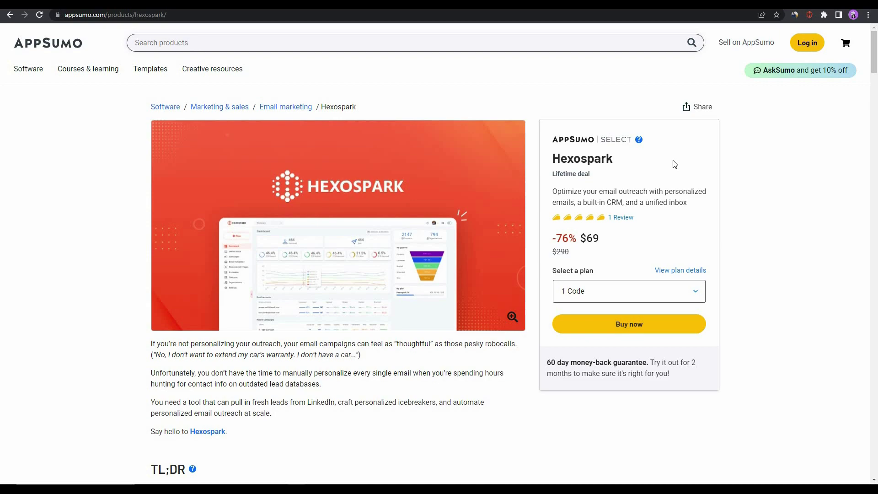
Examine Hexospark's lifetime deal page on AppSumo, including the overview, deal terms, included features and code plans.
scroll(392, 251, "down", 15)
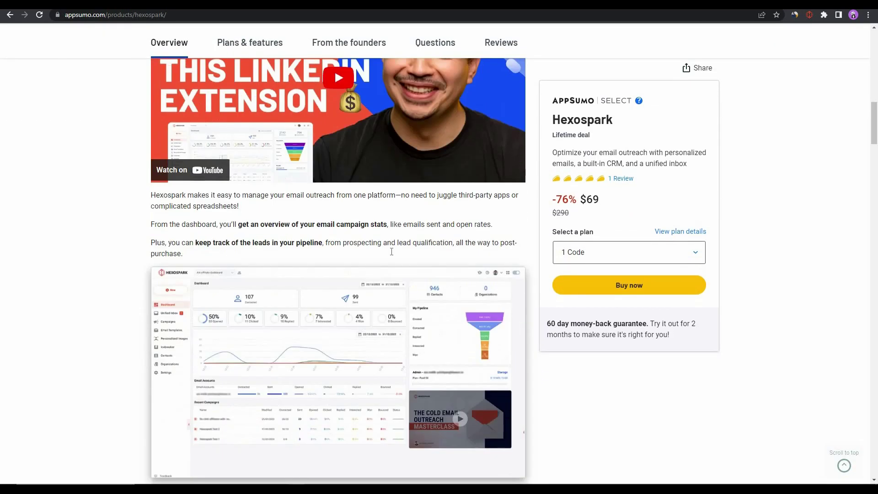
scroll(391, 251, "down", 20)
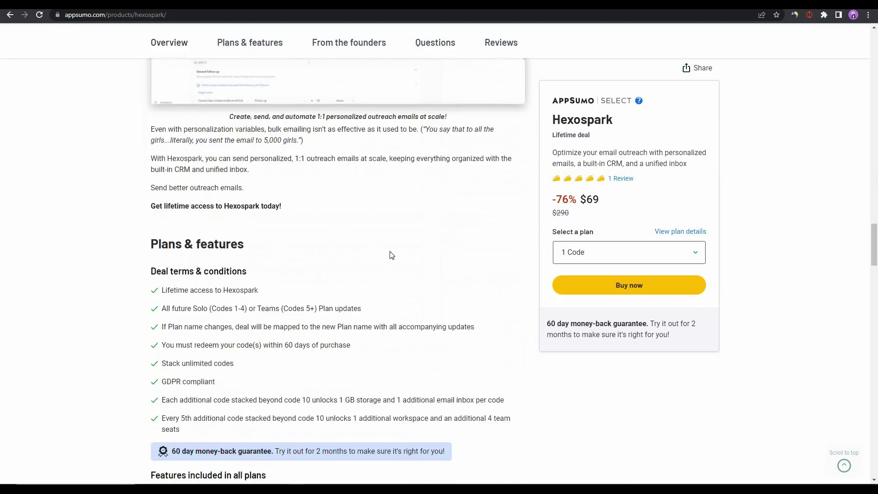
scroll(392, 255, "down", 8)
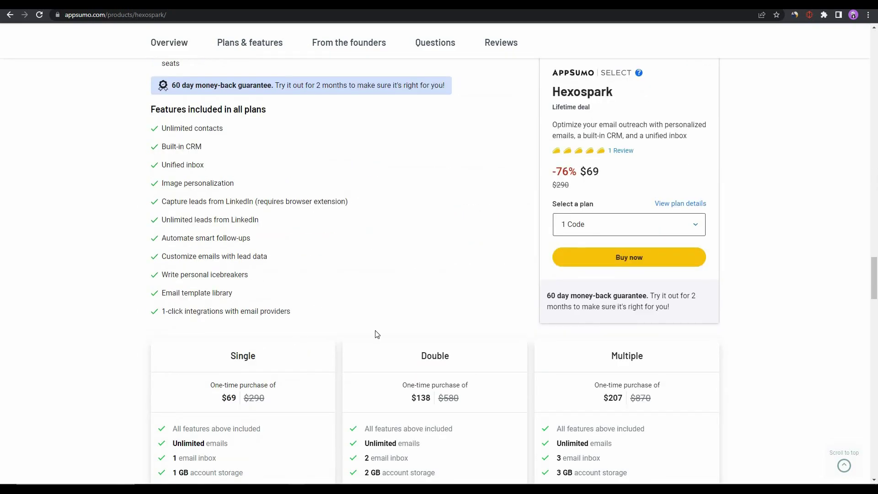
scroll(374, 333, "down", 3)
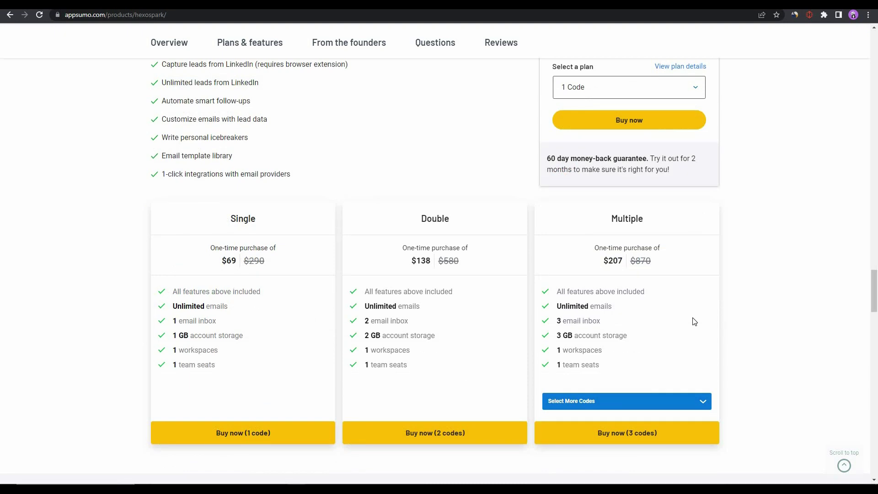
scroll(436, 383, "up", 3)
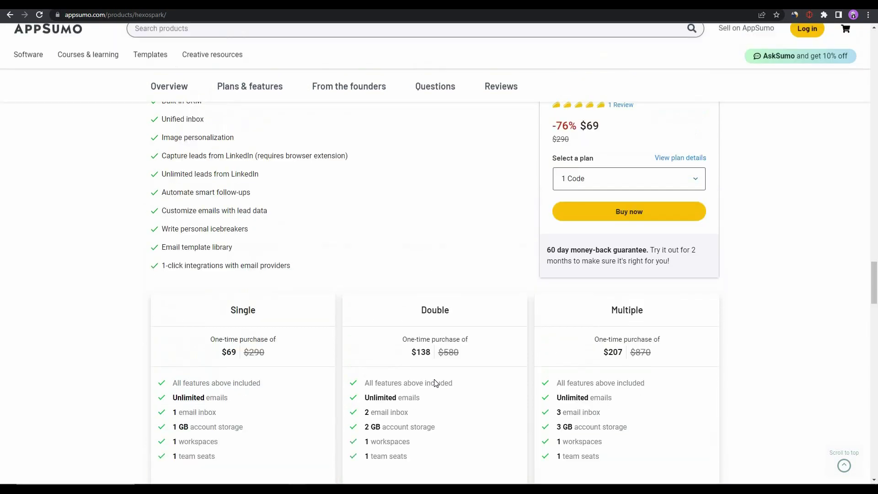
scroll(436, 383, "up", 20)
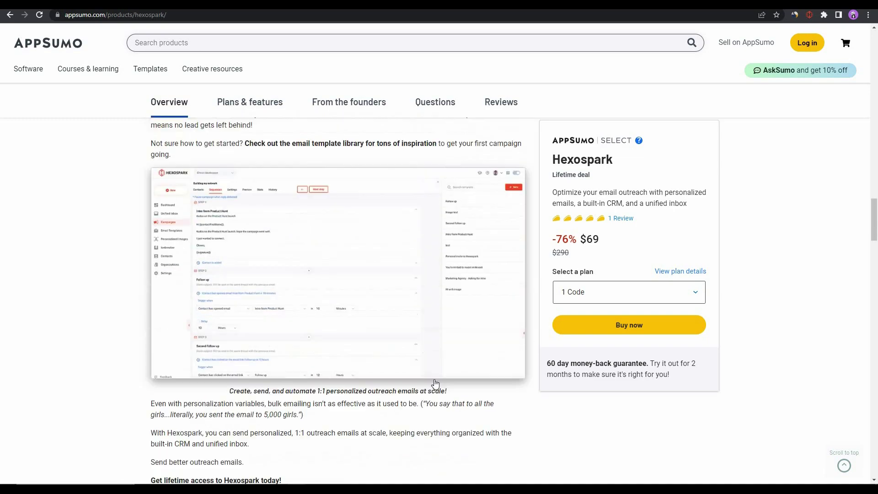
scroll(436, 384, "up", 15)
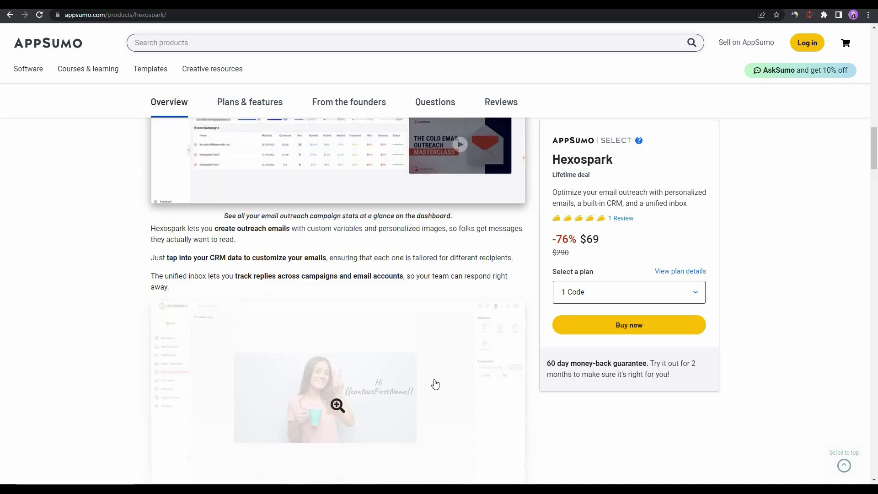
scroll(435, 379, "up", 15)
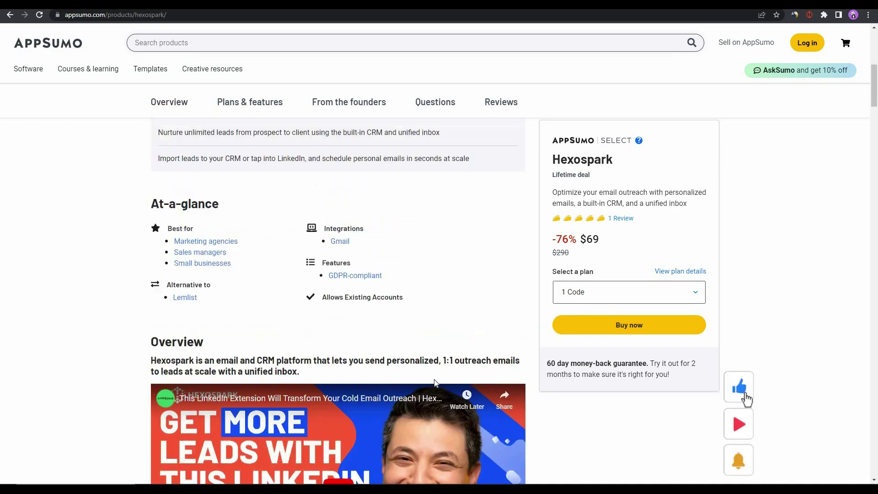
scroll(434, 380, "up", 3)
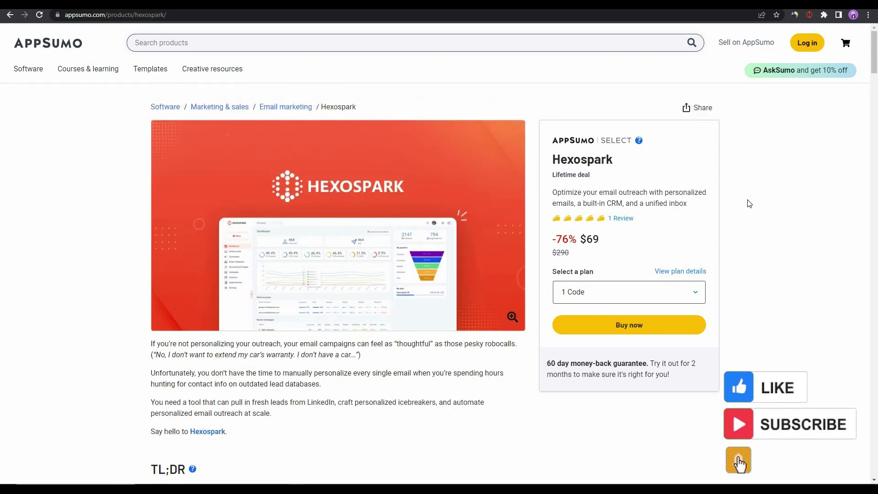